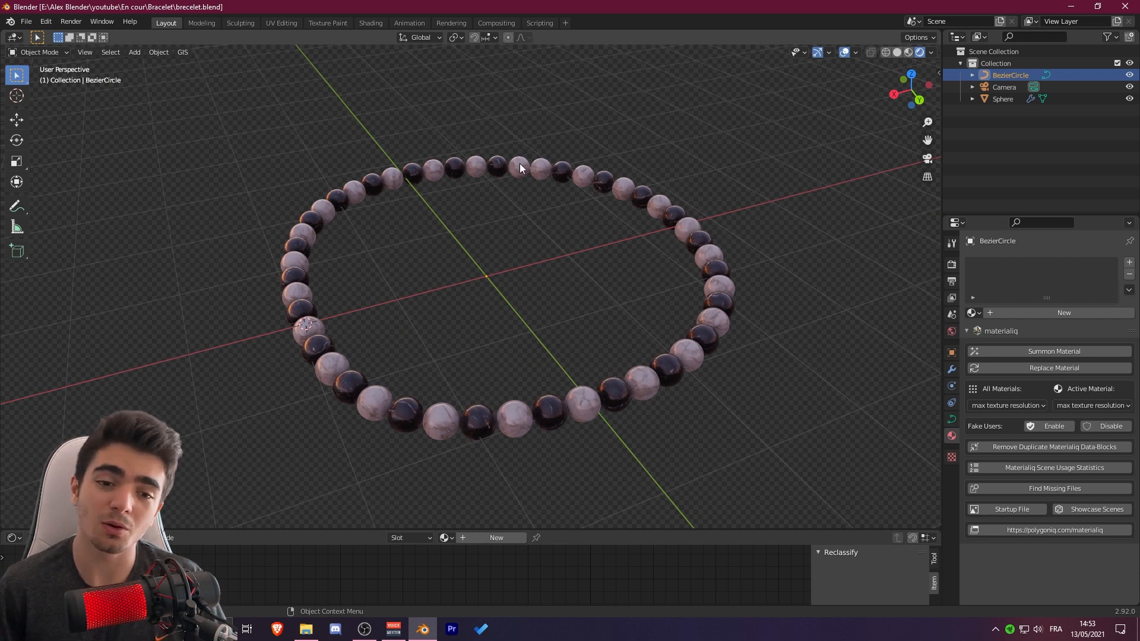
# Step: Try moving one control point of the bracelet's Bezier circle upward and inward in Edit Mode, return to Object Mode, and show its modifiers
pyautogui.moveTo(678, 330); pyautogui.dragTo(683, 306, button='middle')
pyautogui.click(687, 308)
pyautogui.click(687, 307)
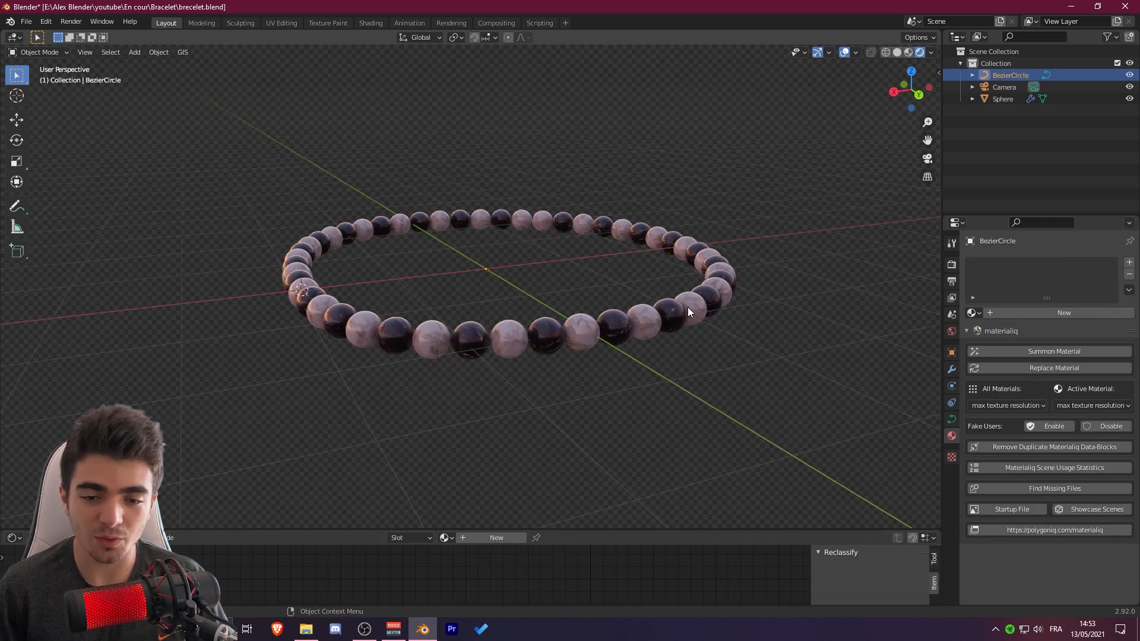
pyautogui.press('Tab')
pyautogui.moveTo(685, 257); pyautogui.dragTo(588, 260, button='middle')
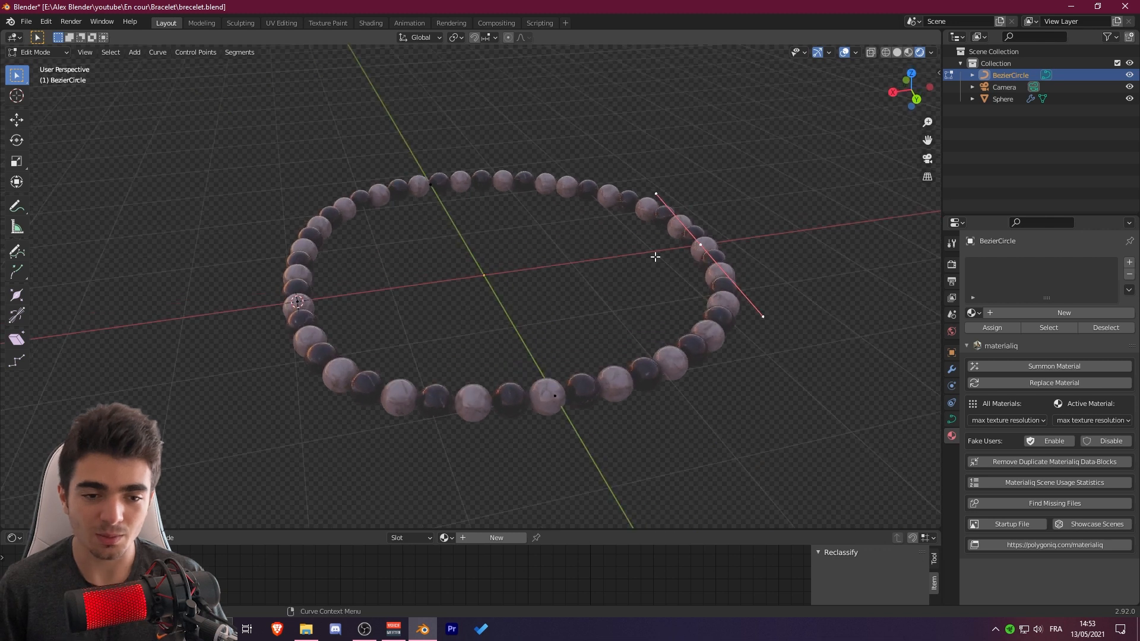
pyautogui.press('g')
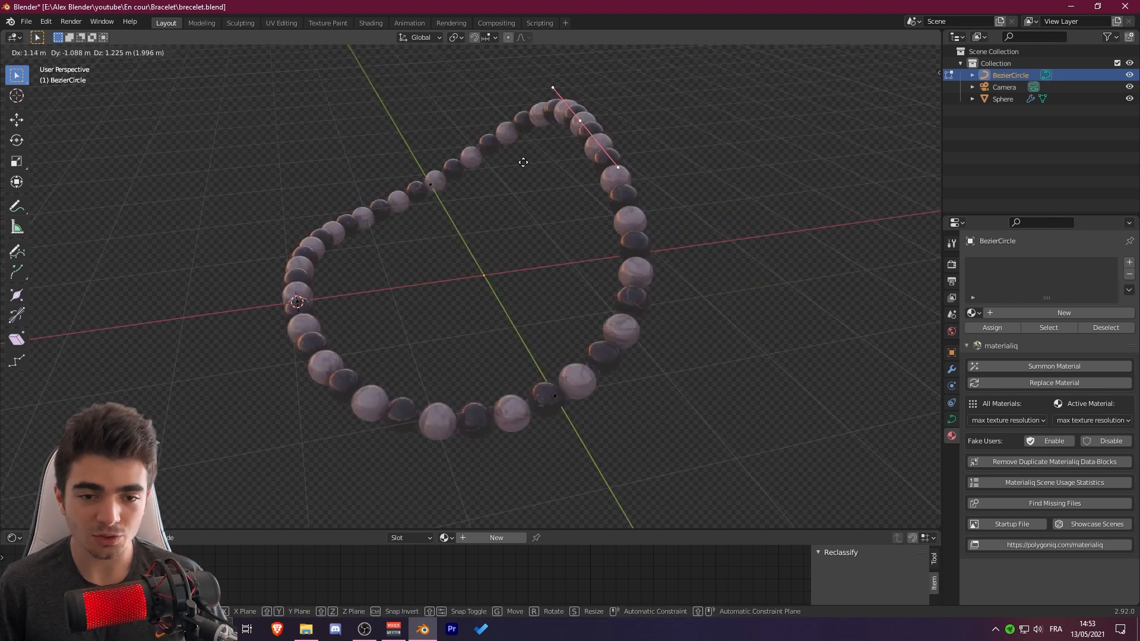
pyautogui.click(576, 137)
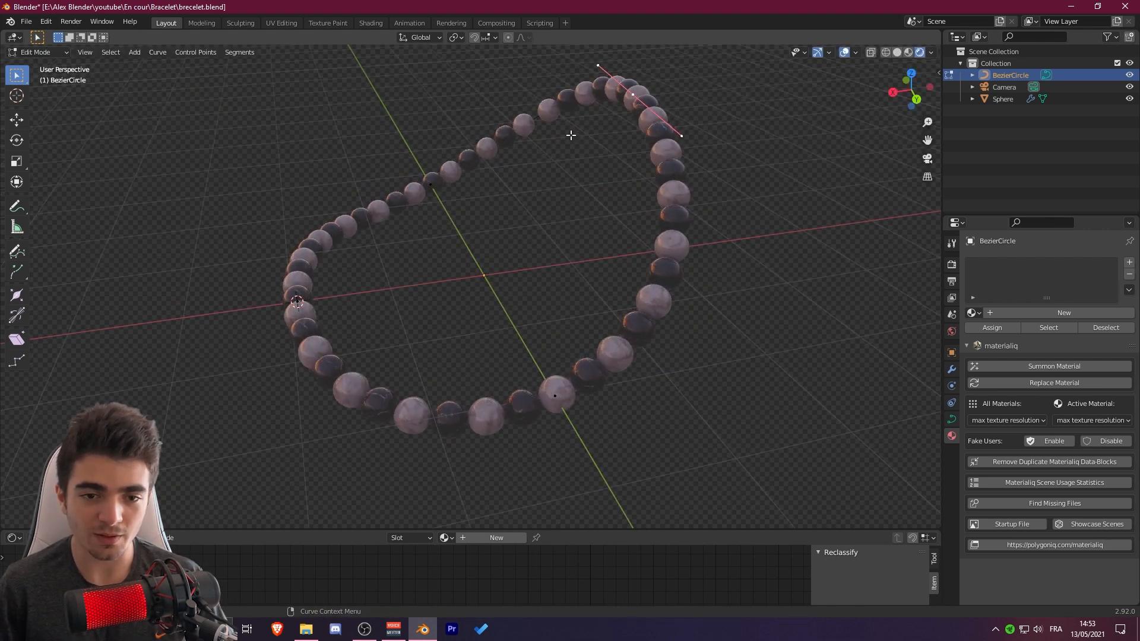
pyautogui.moveTo(570, 136); pyautogui.dragTo(661, 302, button='middle')
pyautogui.press('Tab')
pyautogui.press('Tab')
pyautogui.press('Tab')
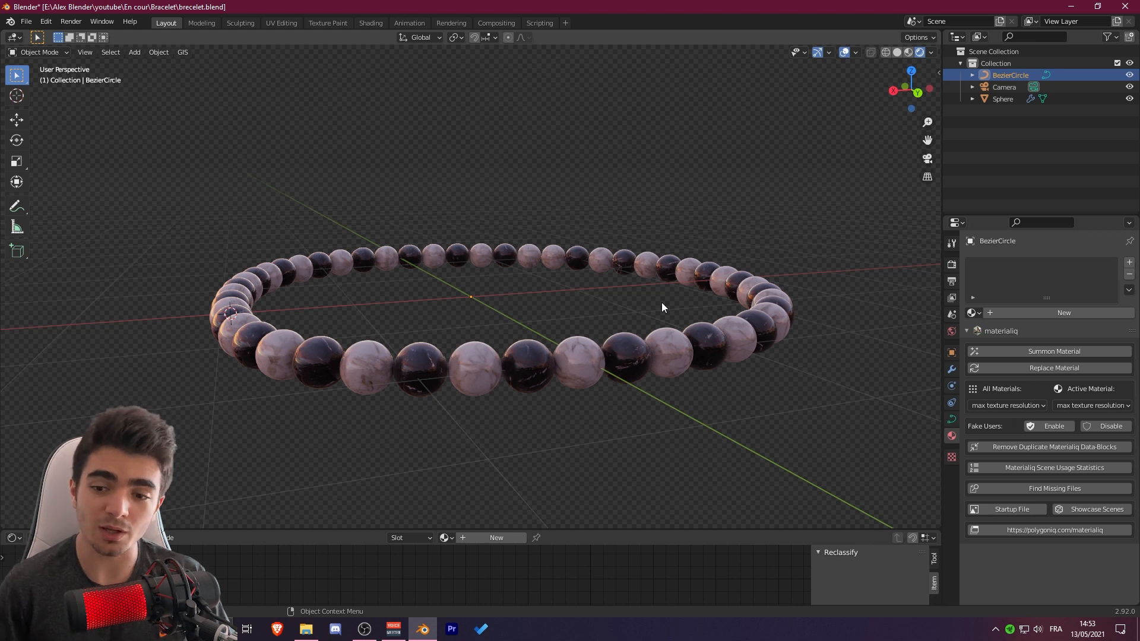
pyautogui.click(951, 369)
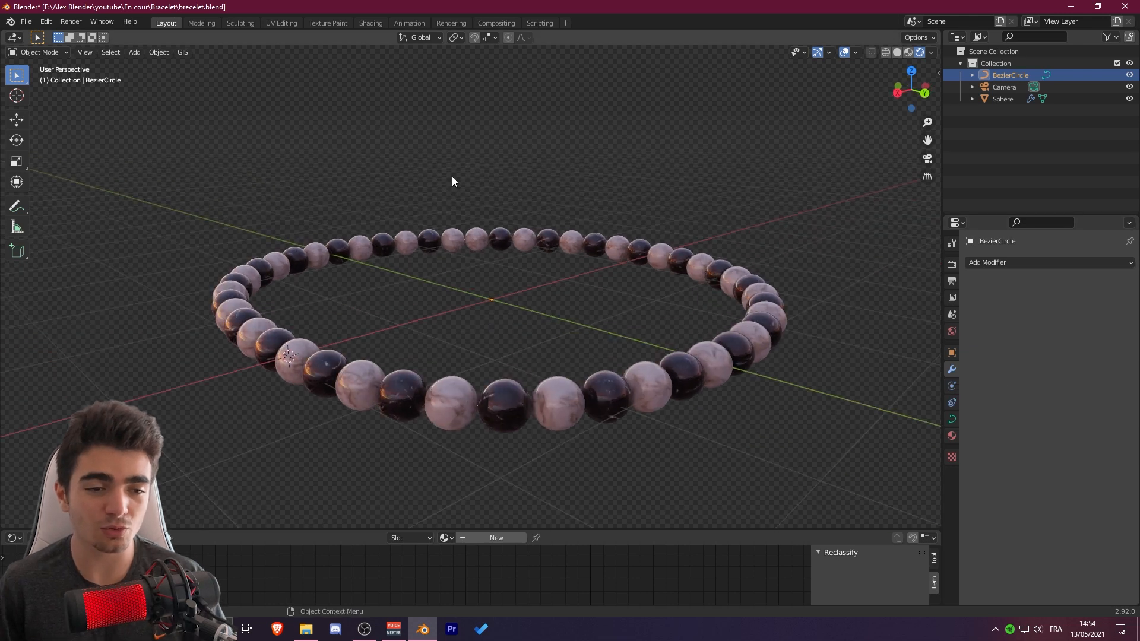
# Step: Create a new General file without saving the changes to the bracelet file
pyautogui.click(11, 22)
pyautogui.moveTo(25, 24)
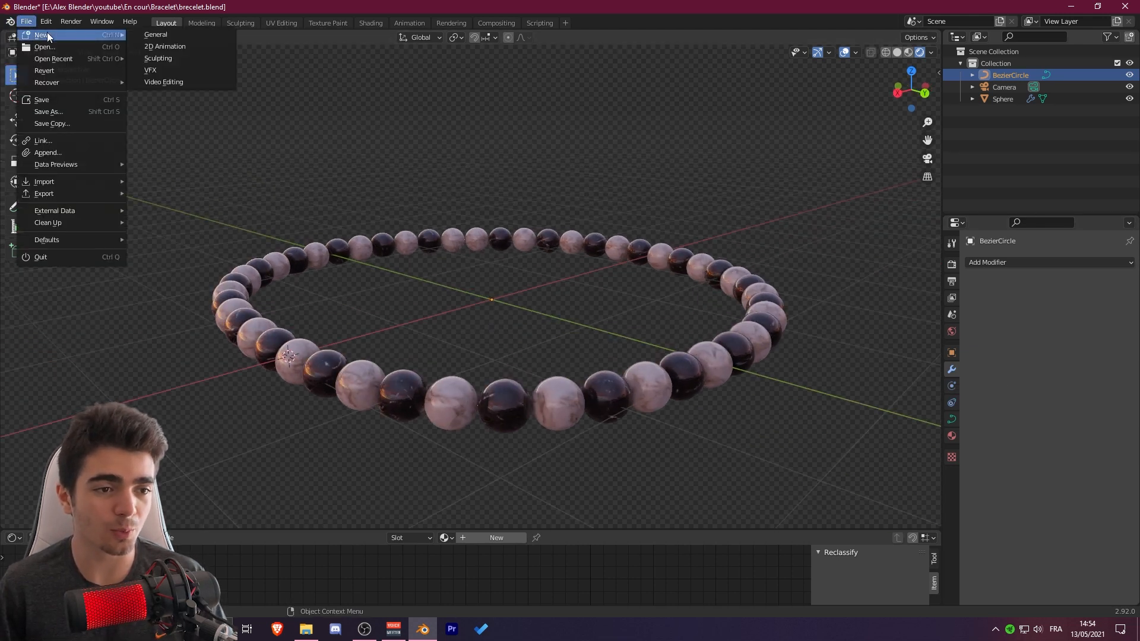
pyautogui.click(167, 37)
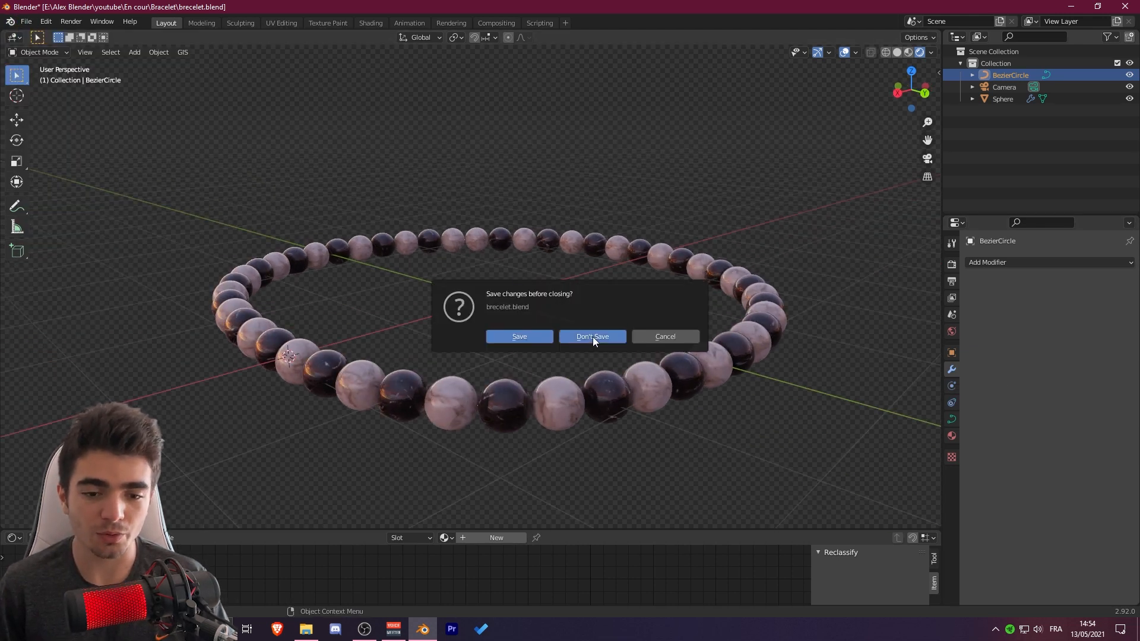
pyautogui.click(592, 337)
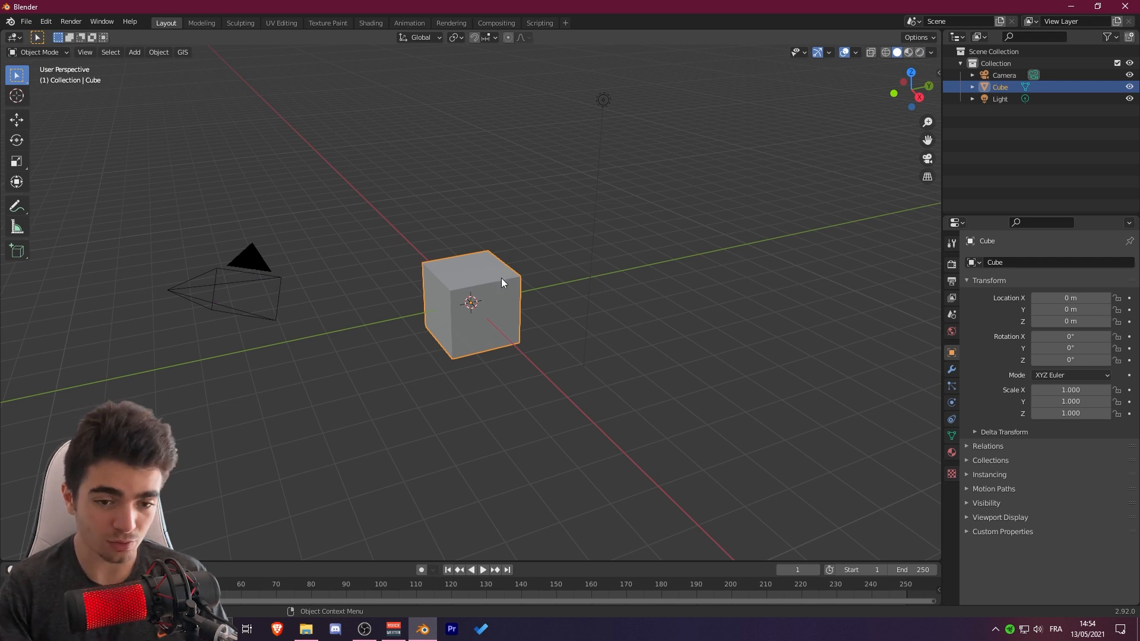
# Step: Delete the default cube and add a Bezier circle at the world origin
pyautogui.press('Delete')
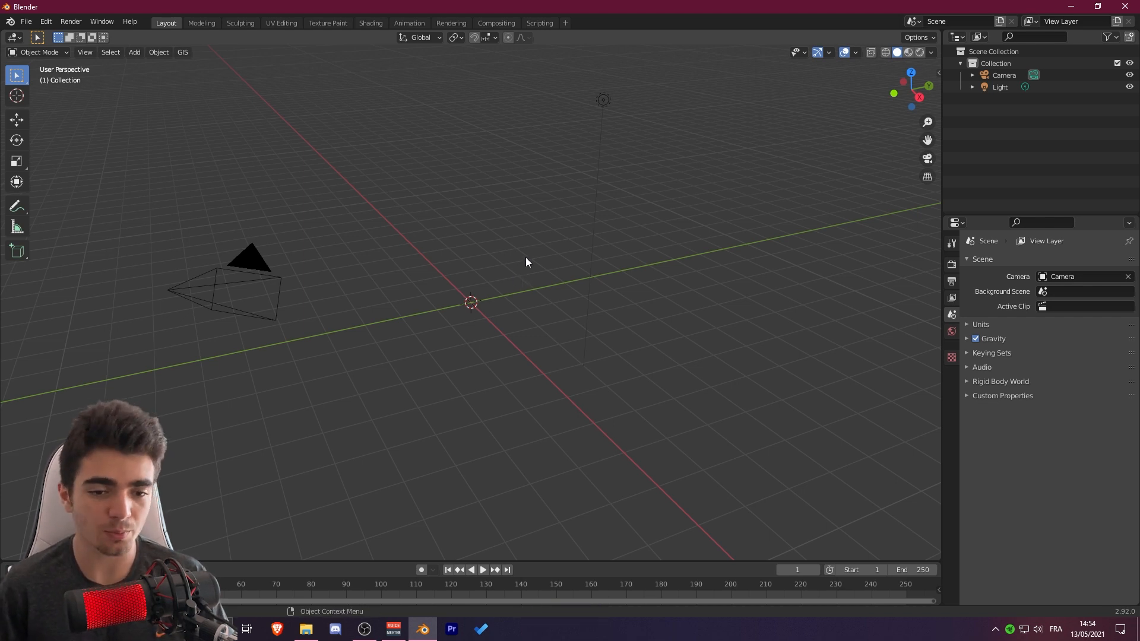
pyautogui.hotkey('shift', 'a')
pyautogui.moveTo(526, 258)
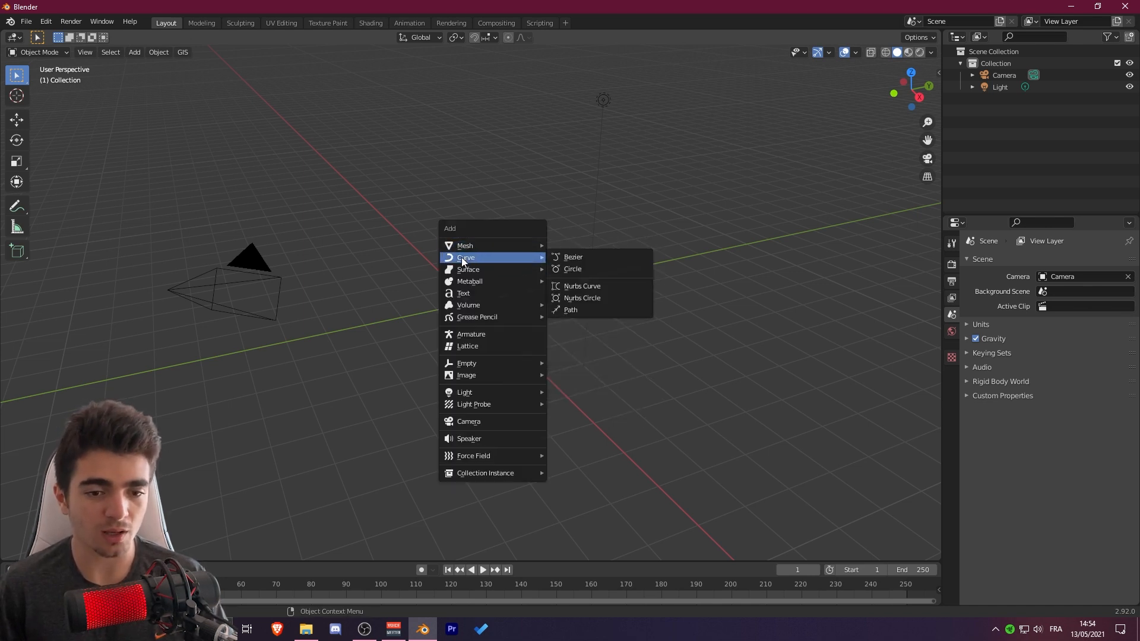
pyautogui.click(589, 269)
pyautogui.scroll(4, 500, 368)
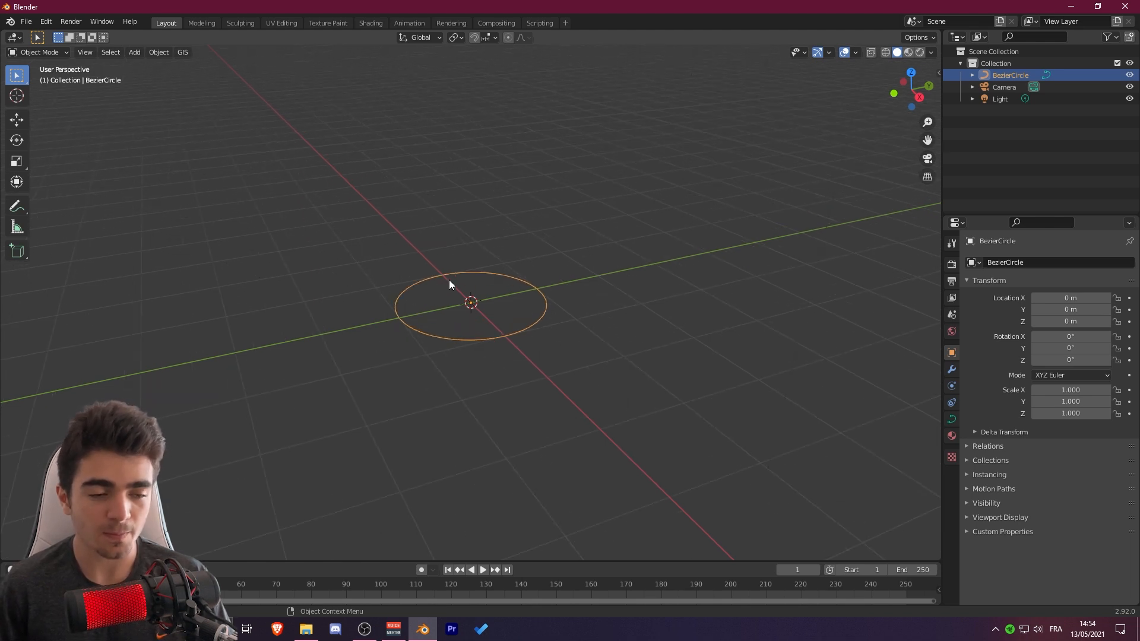
# Step: Enter Edit Mode on the Bezier circle and select only its control point on the positive X axis
pyautogui.click(37, 51)
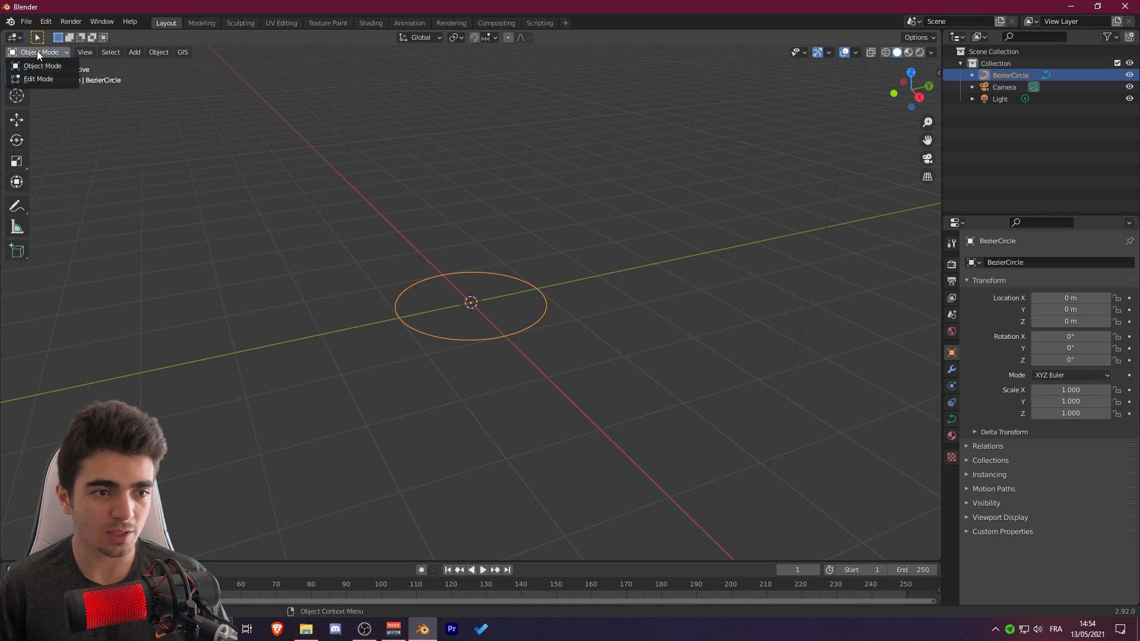
pyautogui.click(37, 79)
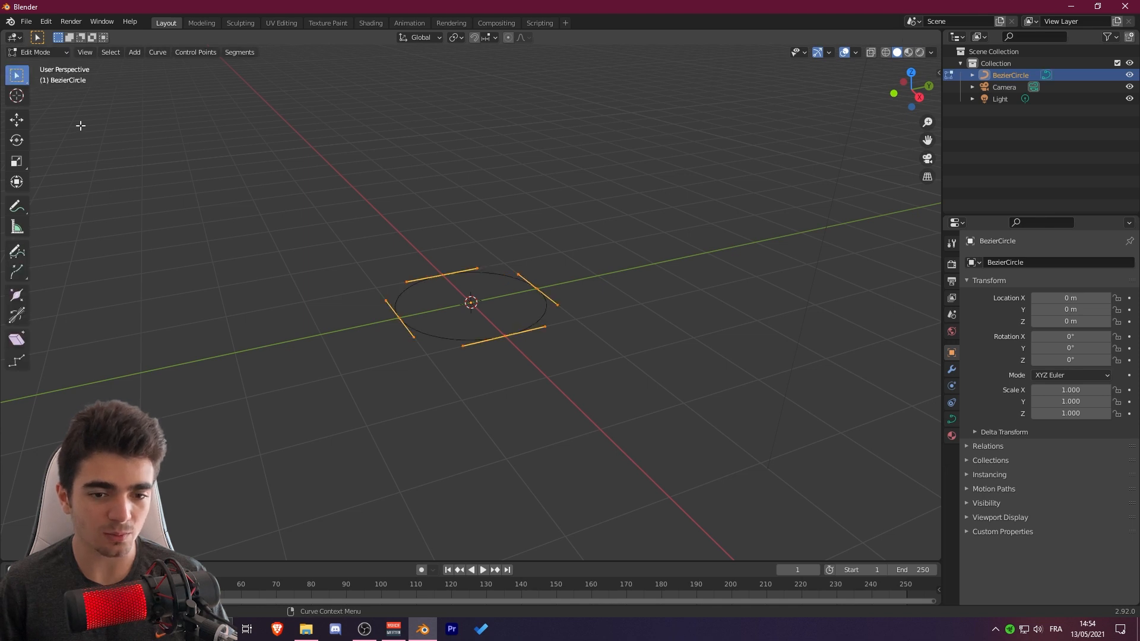
pyautogui.scroll(3, 176, 230)
pyautogui.moveTo(176, 229); pyautogui.dragTo(326, 264, button='middle')
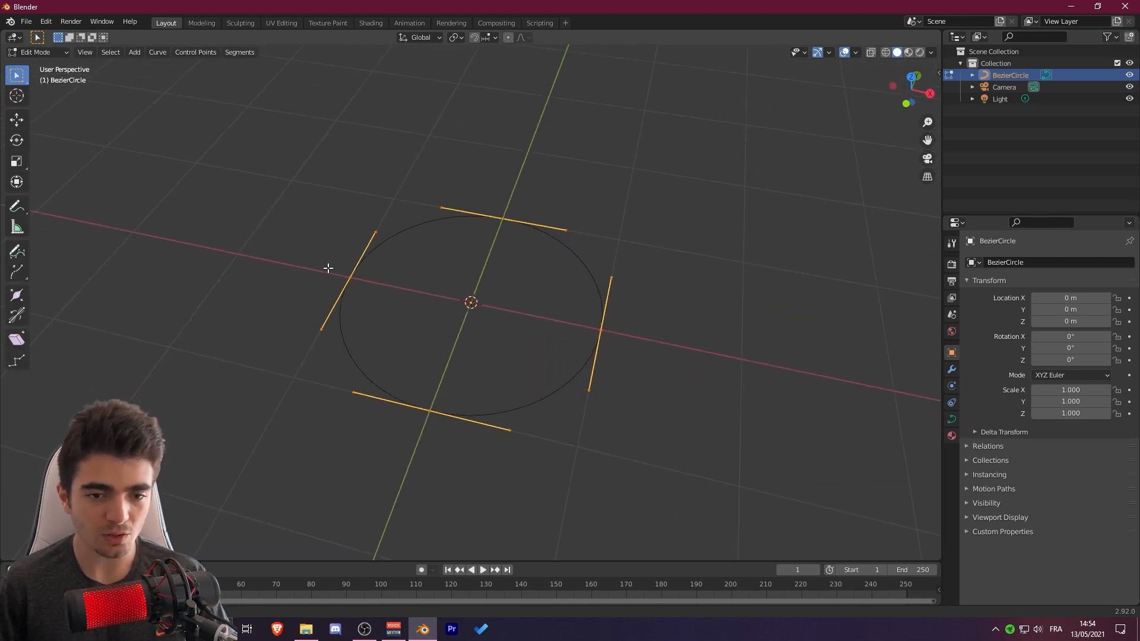
pyautogui.click(478, 232)
pyautogui.moveTo(478, 231); pyautogui.dragTo(485, 350, button='middle')
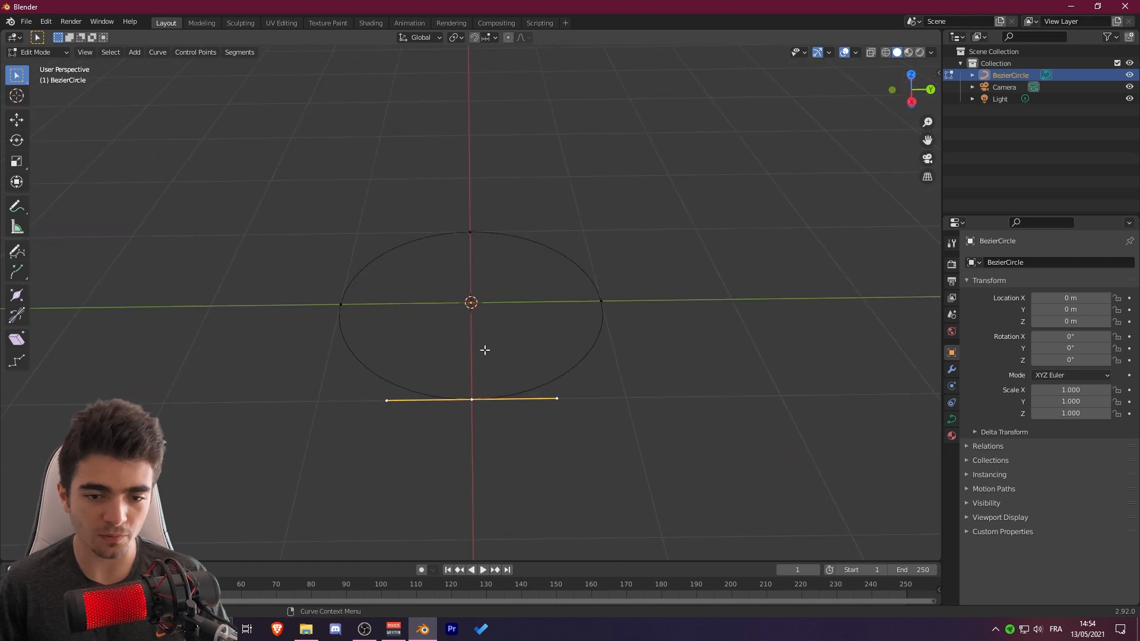
pyautogui.moveTo(321, 263); pyautogui.dragTo(611, 354, button='middle')
# Step: Try the Move tool on the selected control point along individual axes, cancelling each move
pyautogui.click(17, 120)
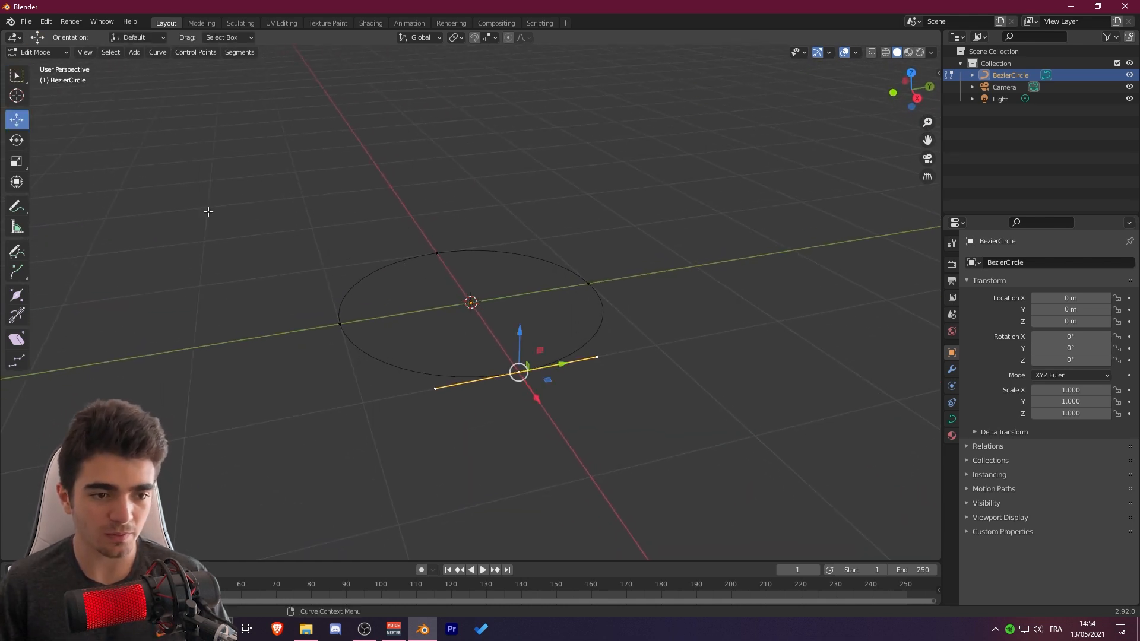
pyautogui.moveTo(558, 366); pyautogui.dragTo(690, 326)
pyautogui.rightClick(689, 327)
pyautogui.moveTo(561, 354); pyautogui.dragTo(601, 315, button='middle')
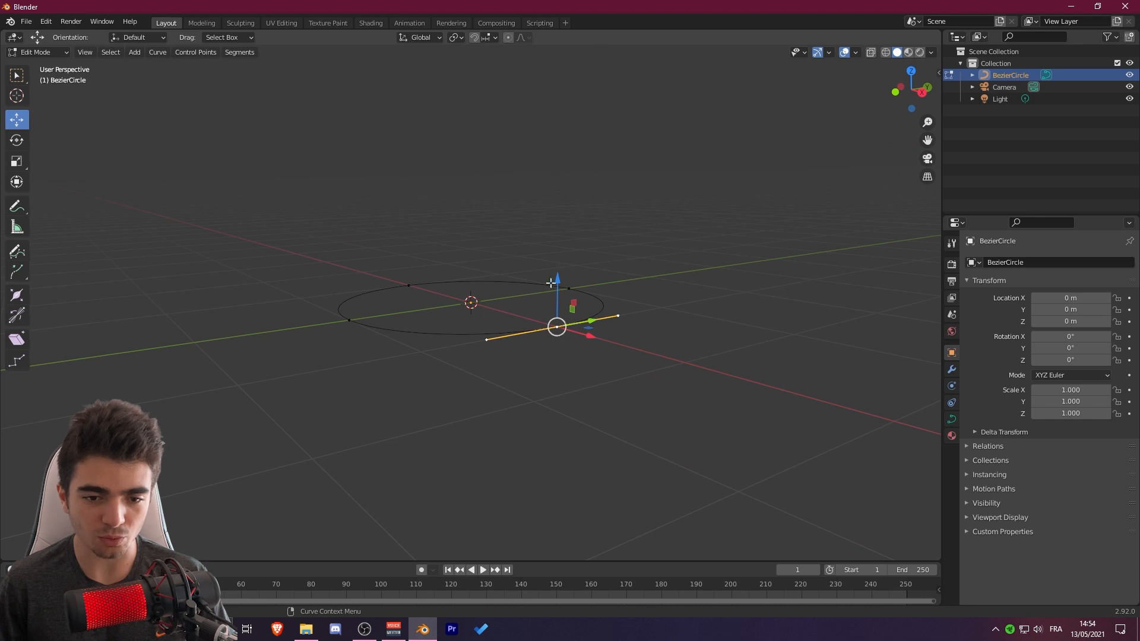
pyautogui.moveTo(551, 283); pyautogui.dragTo(633, 345)
pyautogui.rightClick(573, 352)
pyautogui.rightClick(633, 344)
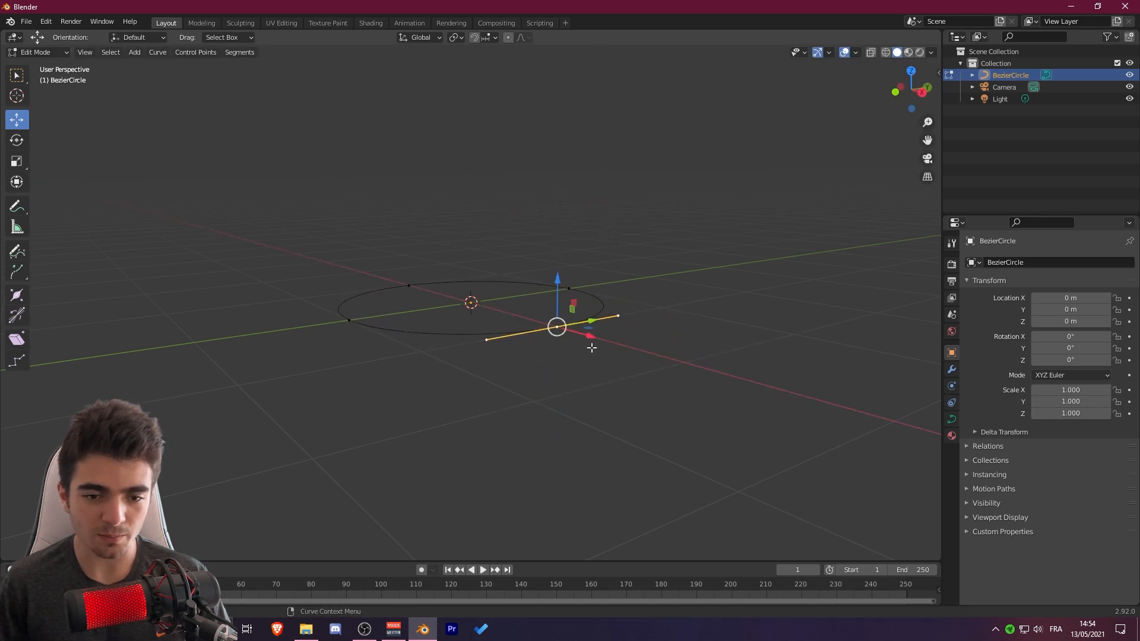
pyautogui.moveTo(591, 348); pyautogui.dragTo(516, 381, button='middle')
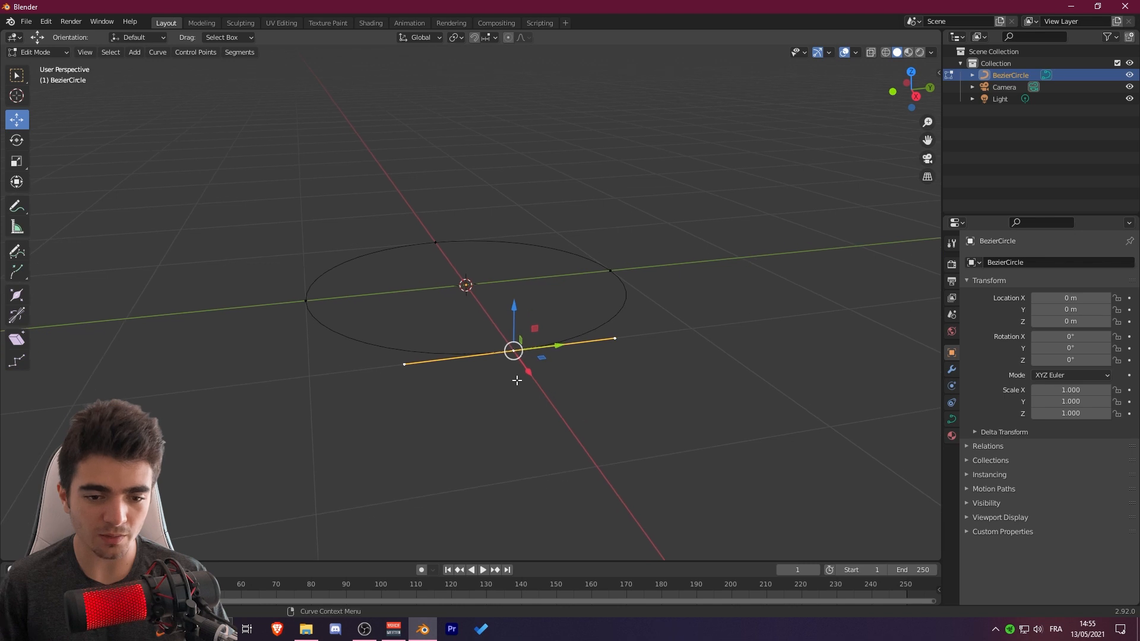
# Step: Try the Scale tool on the selected control point's handles along the Y axis and return to Object Mode
pyautogui.click(16, 160)
pyautogui.moveTo(556, 345); pyautogui.dragTo(591, 342)
pyautogui.moveTo(628, 283); pyautogui.dragTo(655, 294, button='middle')
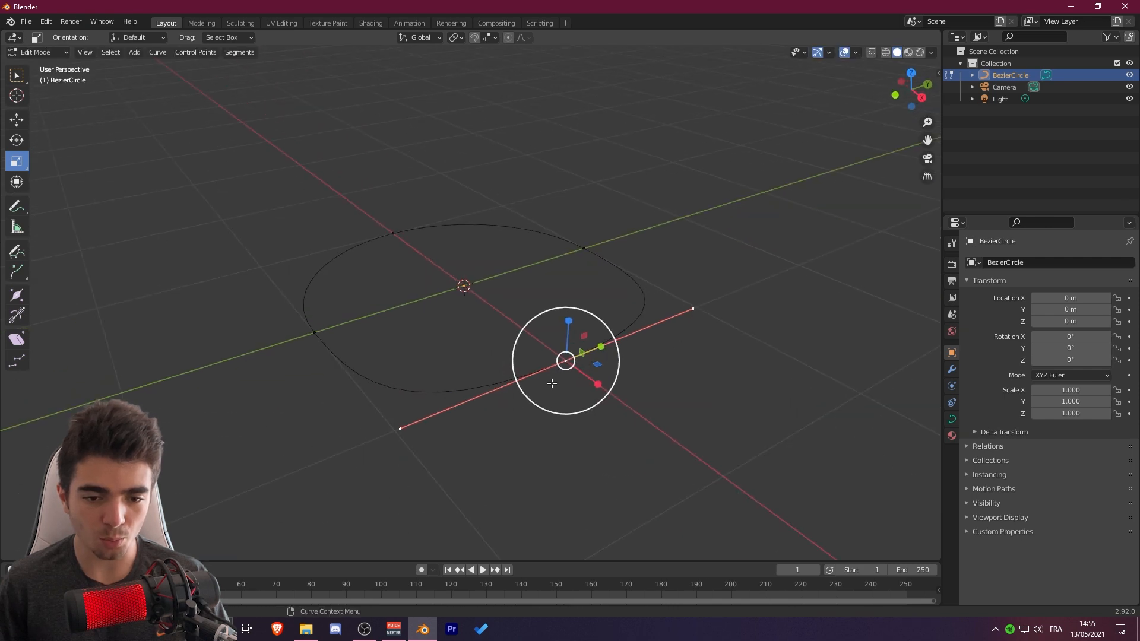
pyautogui.moveTo(602, 347); pyautogui.dragTo(543, 329)
pyautogui.moveTo(543, 329); pyautogui.dragTo(457, 228, button='middle')
pyautogui.press('Tab')
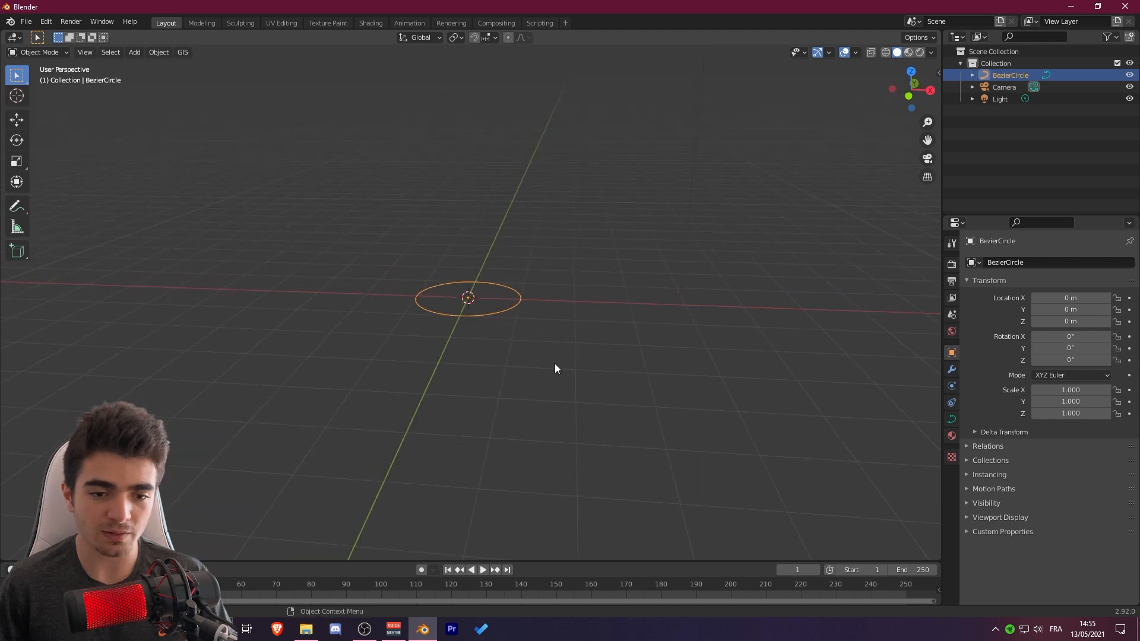
# Step: Scale the whole Bezier circle uniformly by a factor of 2
pyautogui.moveTo(427, 319); pyautogui.dragTo(471, 312, button='middle')
pyautogui.write('s')
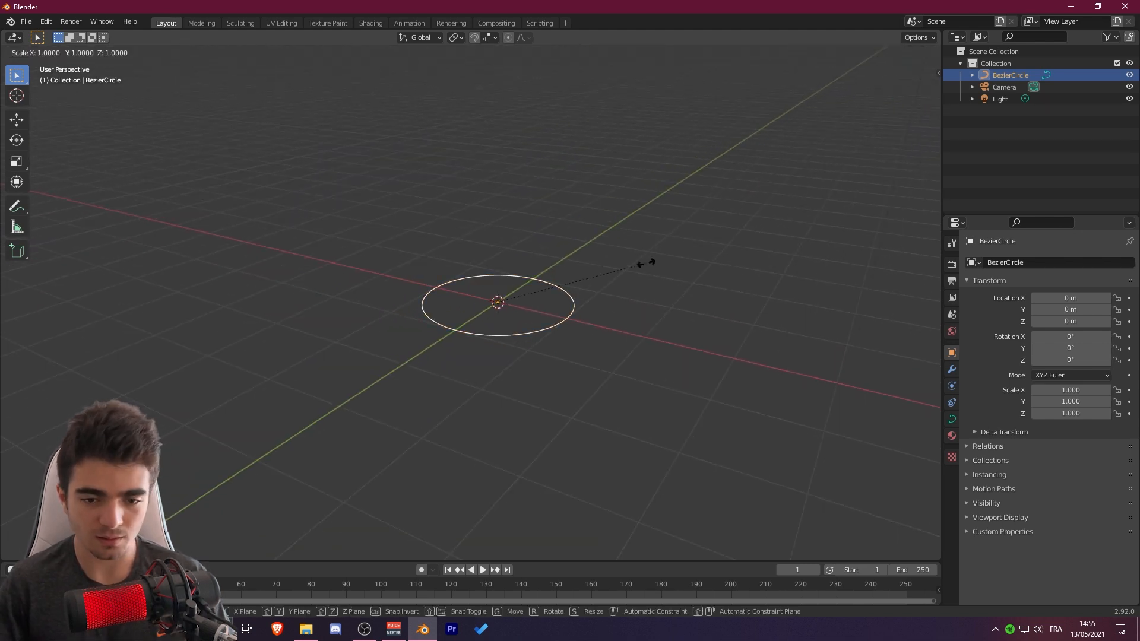
pyautogui.write('2')
pyautogui.press('Return')
pyautogui.scroll(-3, 546, 301)
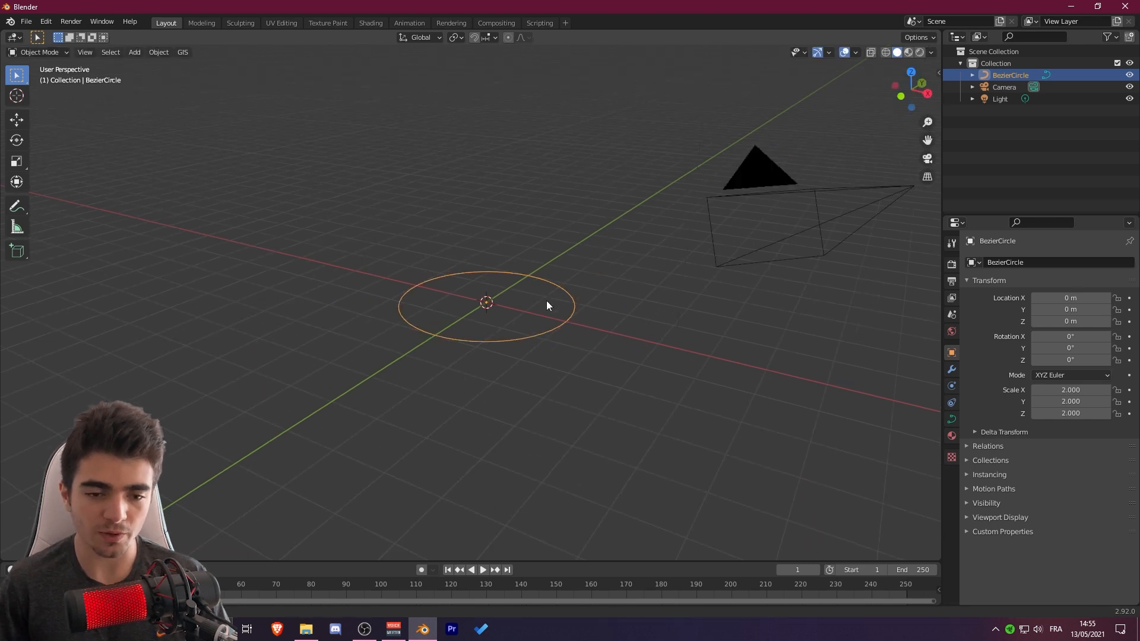
# Step: In Edit Mode, move the circle's positive X control point slightly outward along the X axis from the top view
pyautogui.moveTo(546, 301); pyautogui.dragTo(475, 304, button='middle')
pyautogui.scroll(3, 490, 308)
pyautogui.click(36, 52)
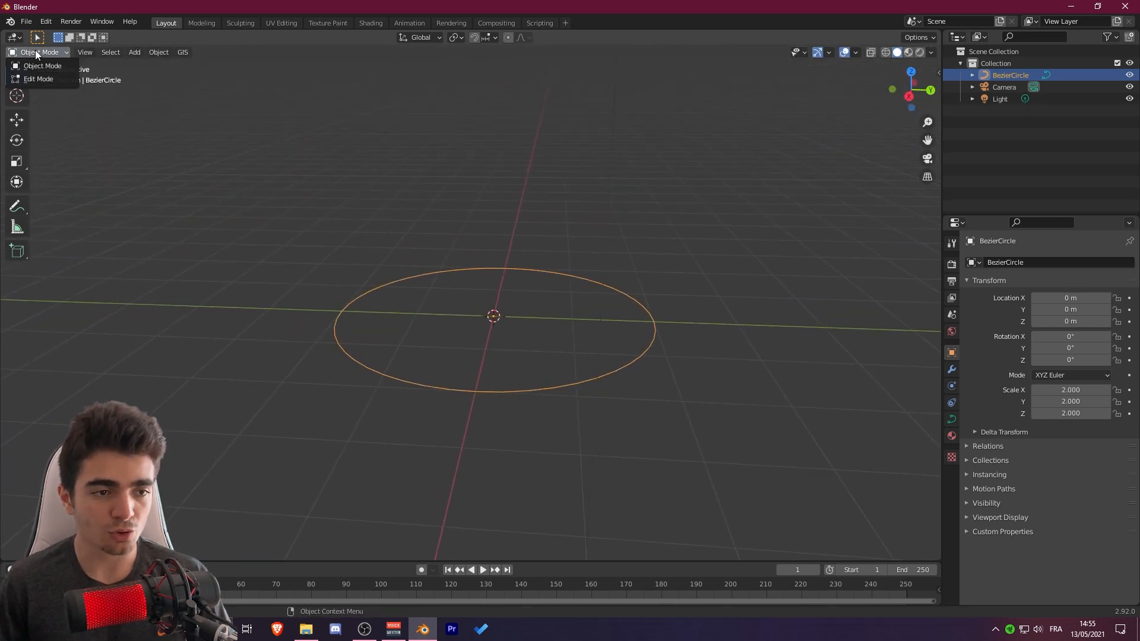
pyautogui.click(31, 77)
pyautogui.moveTo(554, 330); pyautogui.dragTo(596, 306, button='middle')
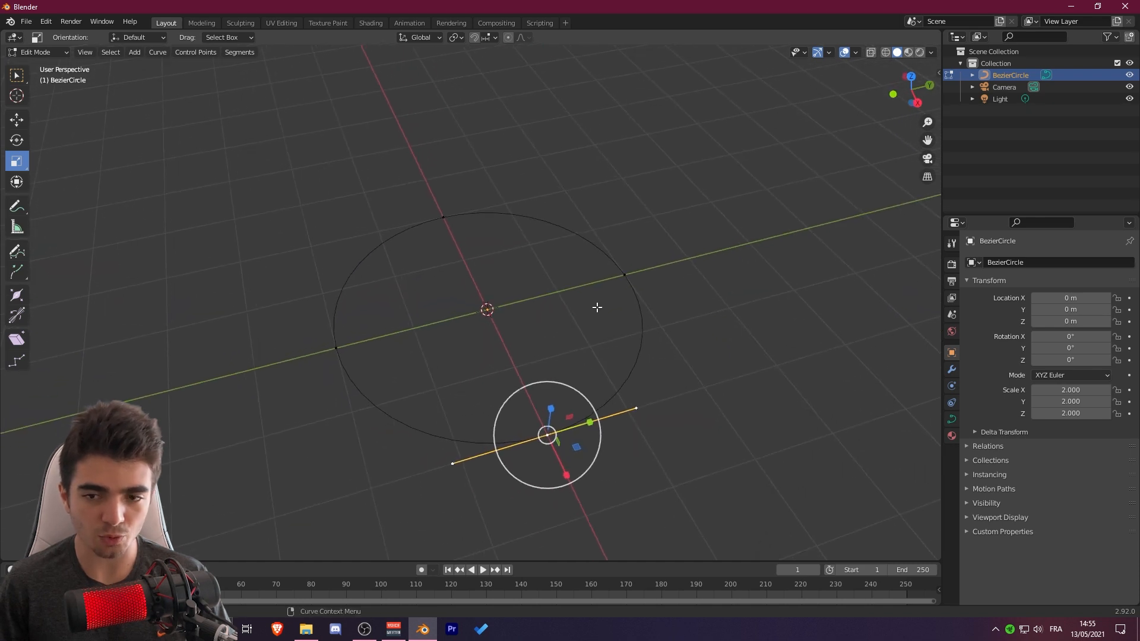
pyautogui.click(910, 77)
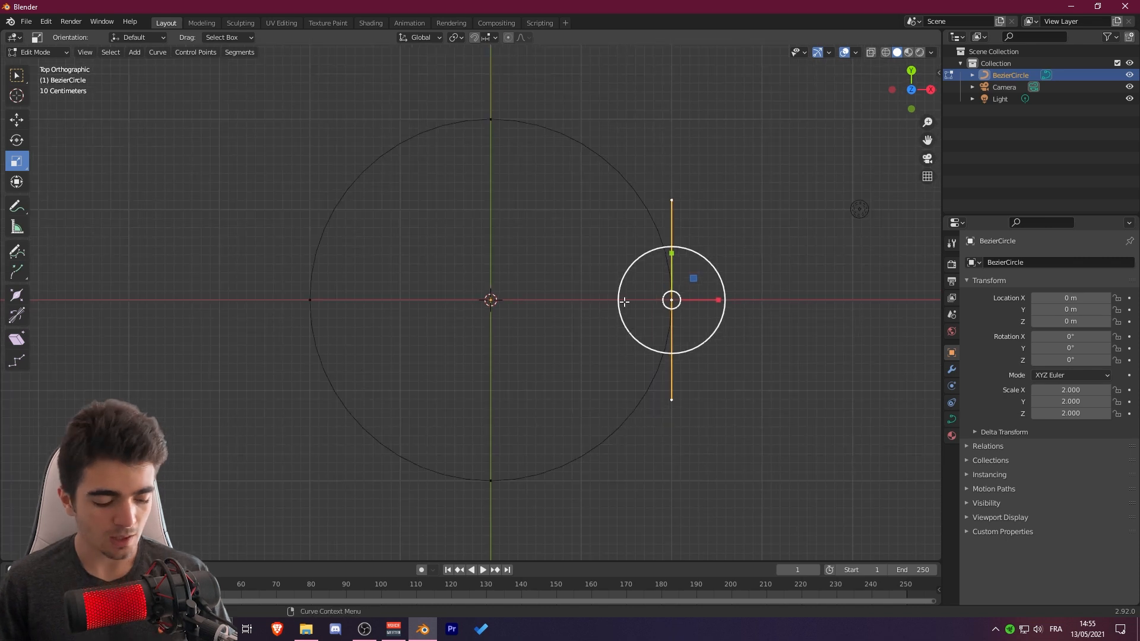
pyautogui.click(17, 119)
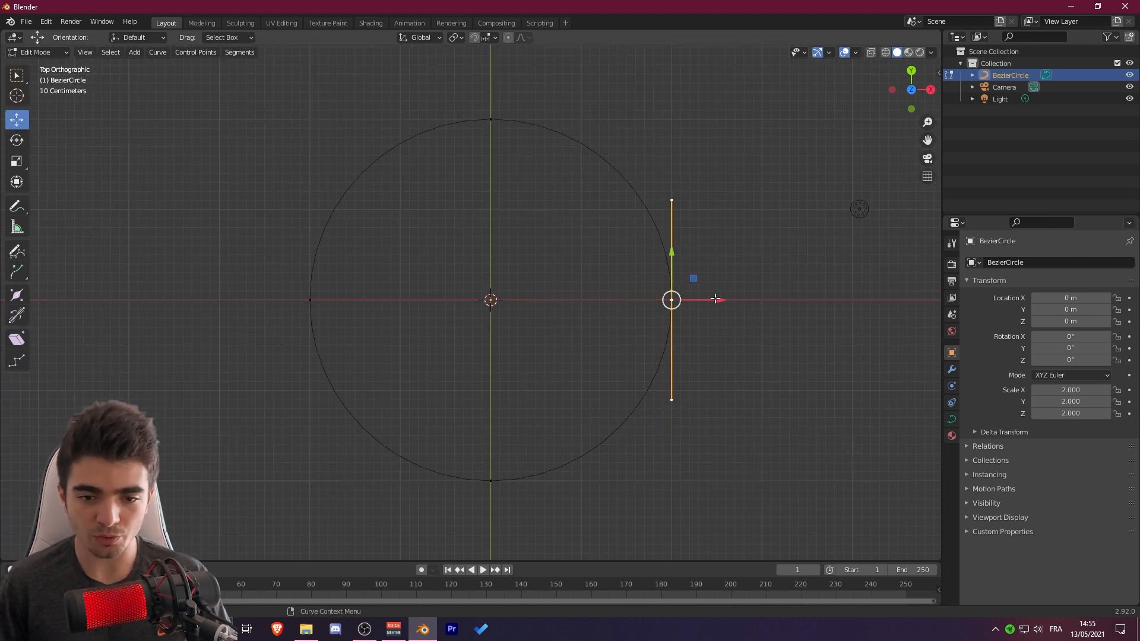
pyautogui.moveTo(716, 298); pyautogui.dragTo(750, 299)
# Step: Move the circle's positive Y control point inward along Y and adjust its handles by tilting them and shortening them slightly
pyautogui.click(488, 119)
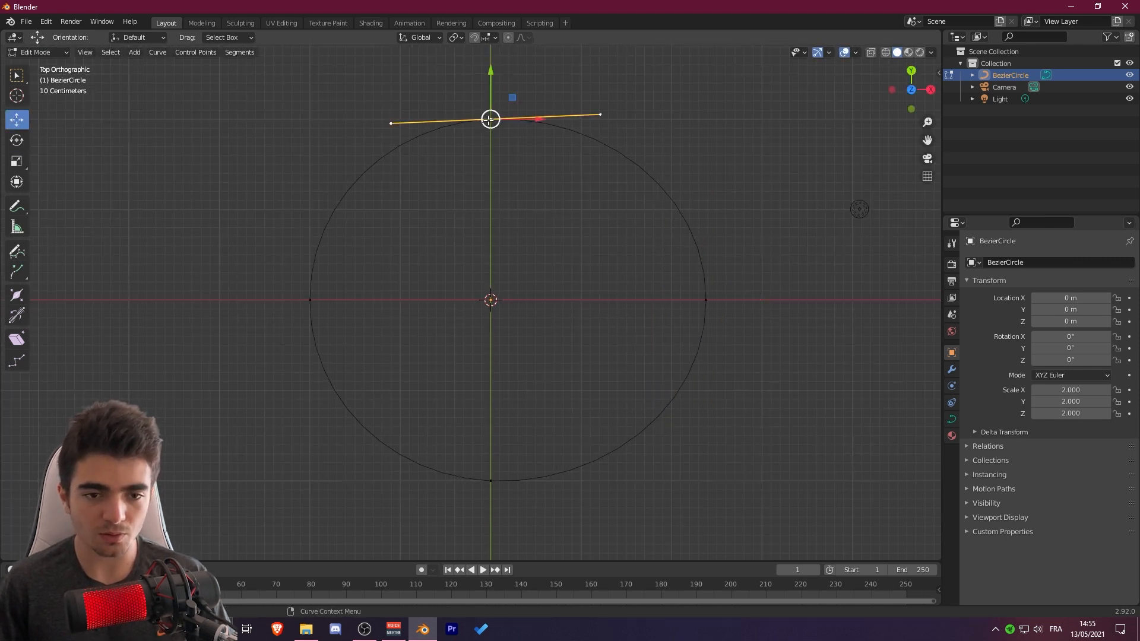
pyautogui.moveTo(488, 79); pyautogui.dragTo(424, 110)
pyautogui.press('r')
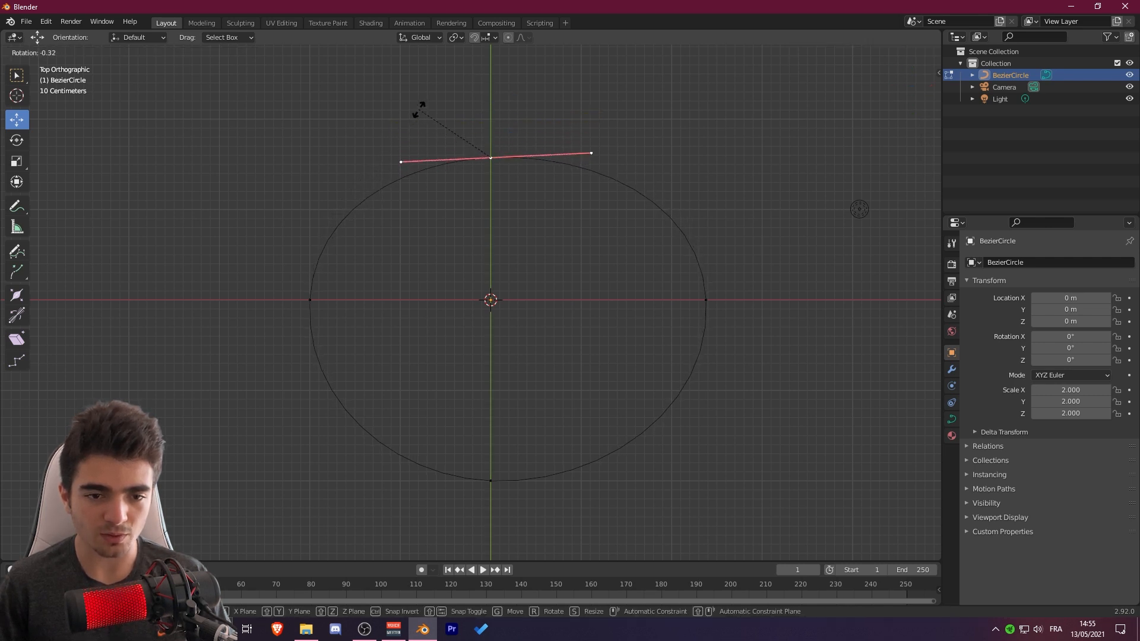
pyautogui.click(413, 112)
pyautogui.press('s')
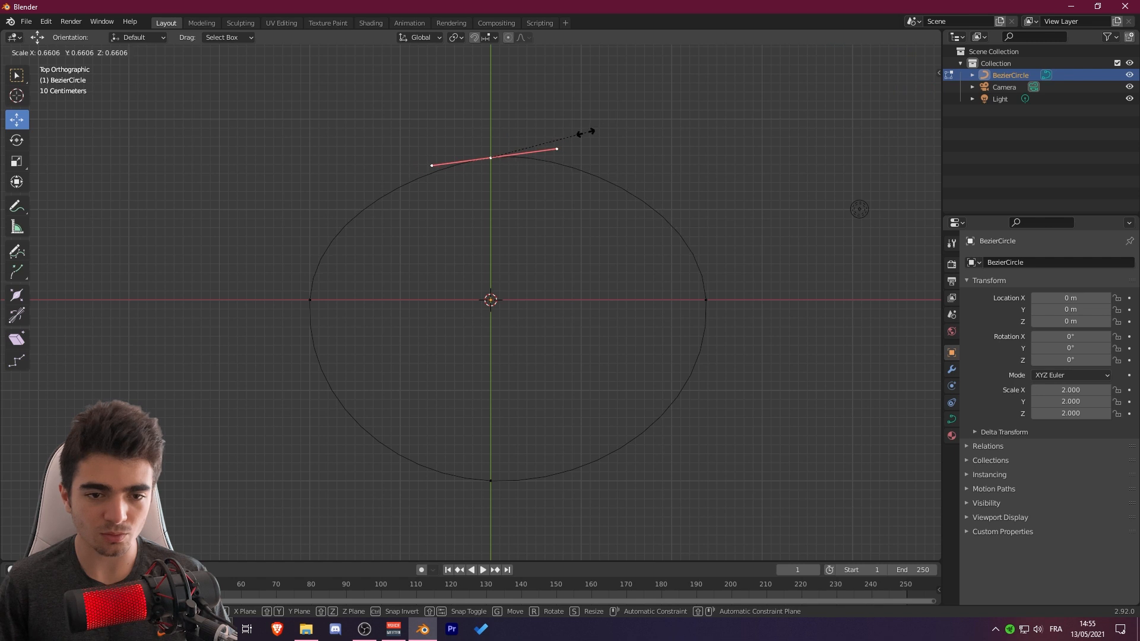
pyautogui.click(623, 123)
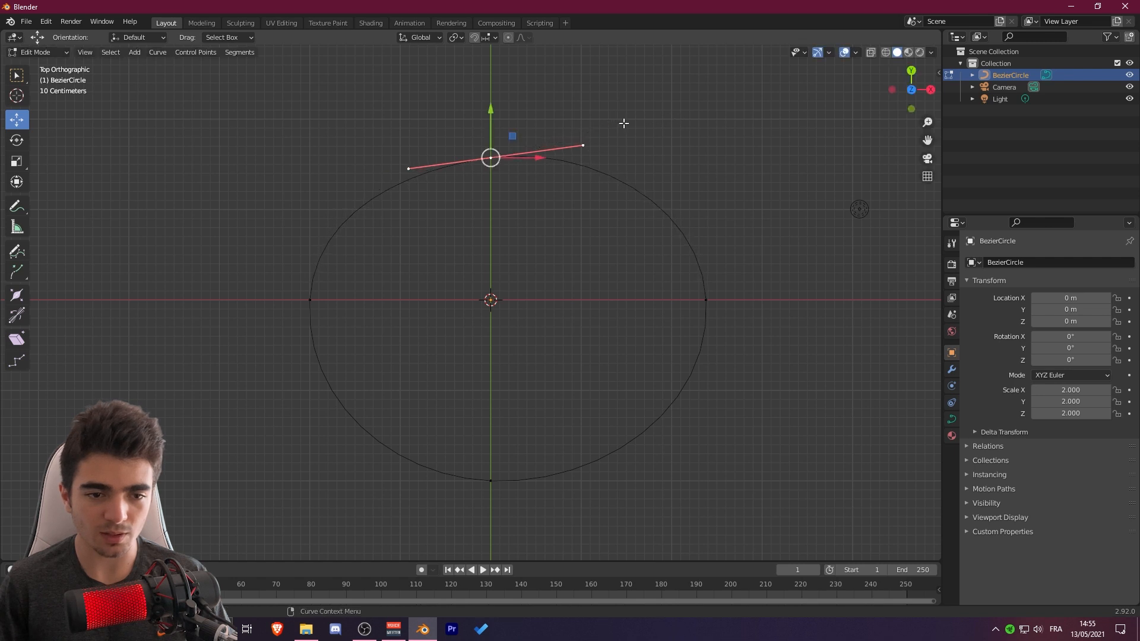
# Step: Move the circle's negative X control point inward by about 0.49 m along the X axis
pyautogui.click(315, 301)
pyautogui.press('g')
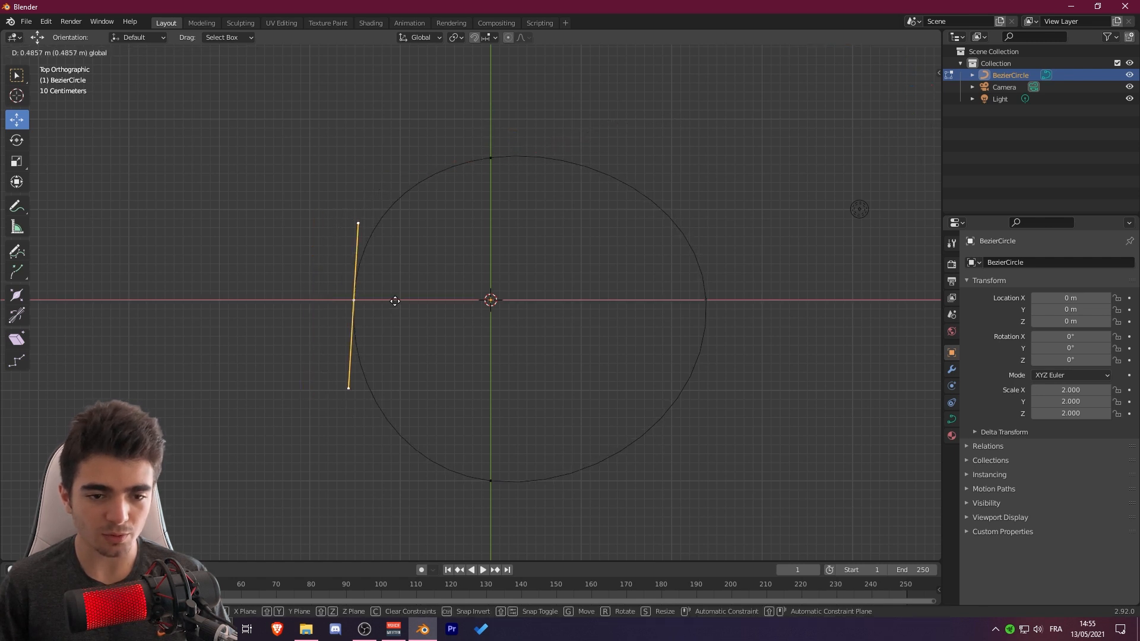
pyautogui.moveTo(395, 301); pyautogui.dragTo(395, 301)
# Step: Shift the circle's negative Y control point toward negative X and scale its handles up slightly
pyautogui.click(496, 486)
pyautogui.keyDown('shift'); pyautogui.moveTo(499, 415); pyautogui.dragTo(505, 362, button='middle'); pyautogui.keyUp('shift')
pyautogui.moveTo(494, 386); pyautogui.dragTo(454, 374)
pyautogui.press('g')
pyautogui.click(481, 422)
pyautogui.press('s')
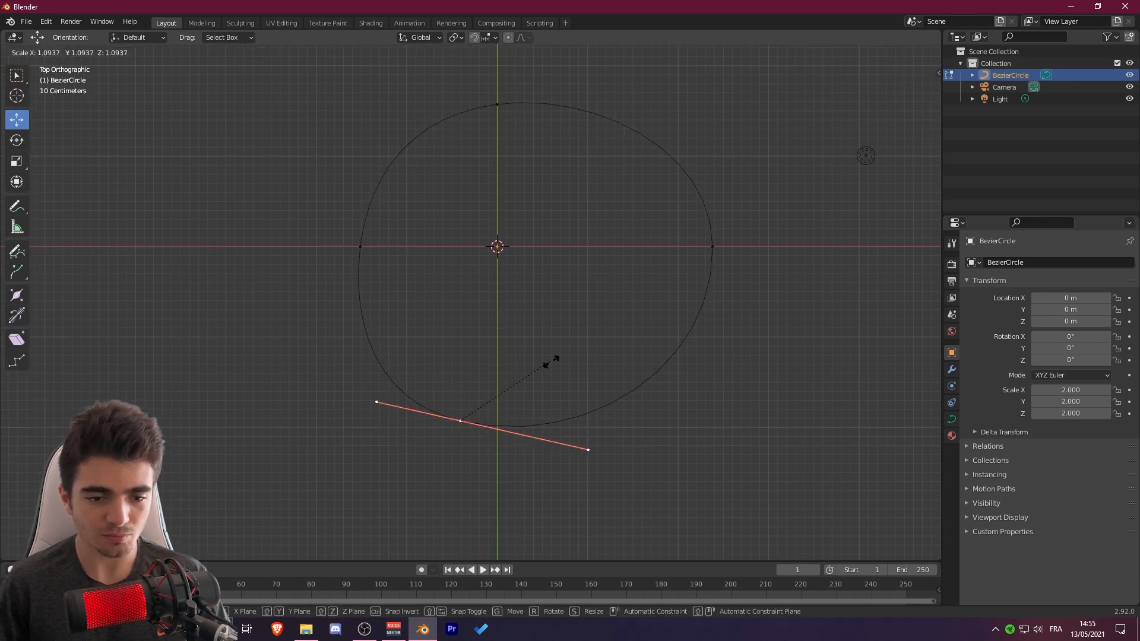
pyautogui.click(540, 357)
pyautogui.scroll(-1, 542, 344)
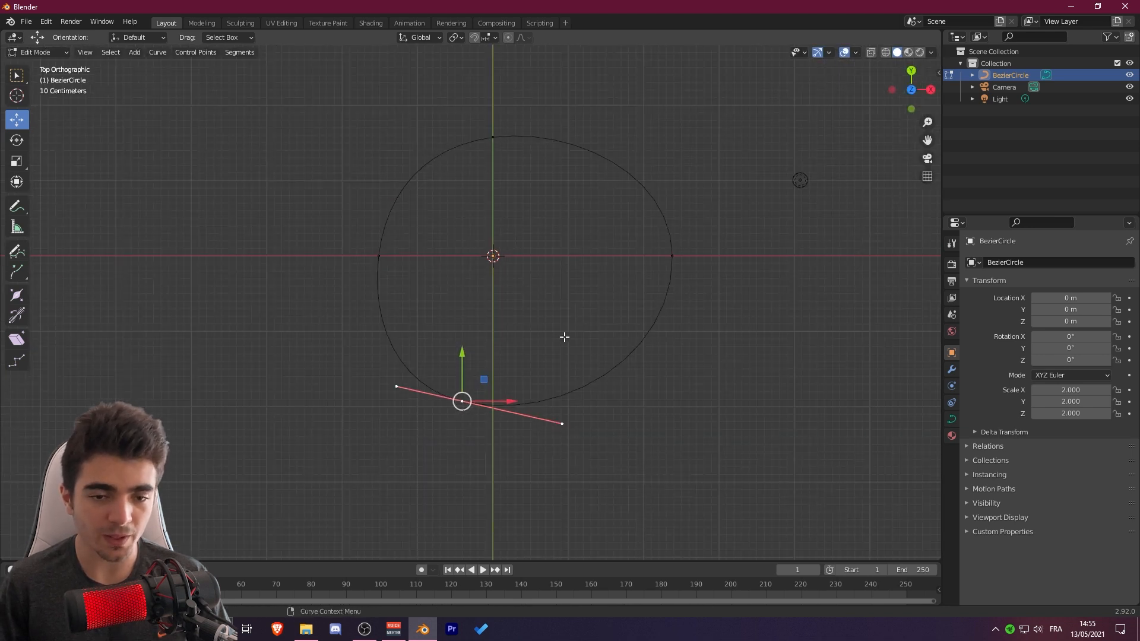
# Step: Leave the circle's Edit Mode and add a UV sphere at the scene origin
pyautogui.scroll(-1, 564, 336)
pyautogui.scroll(3, 505, 321)
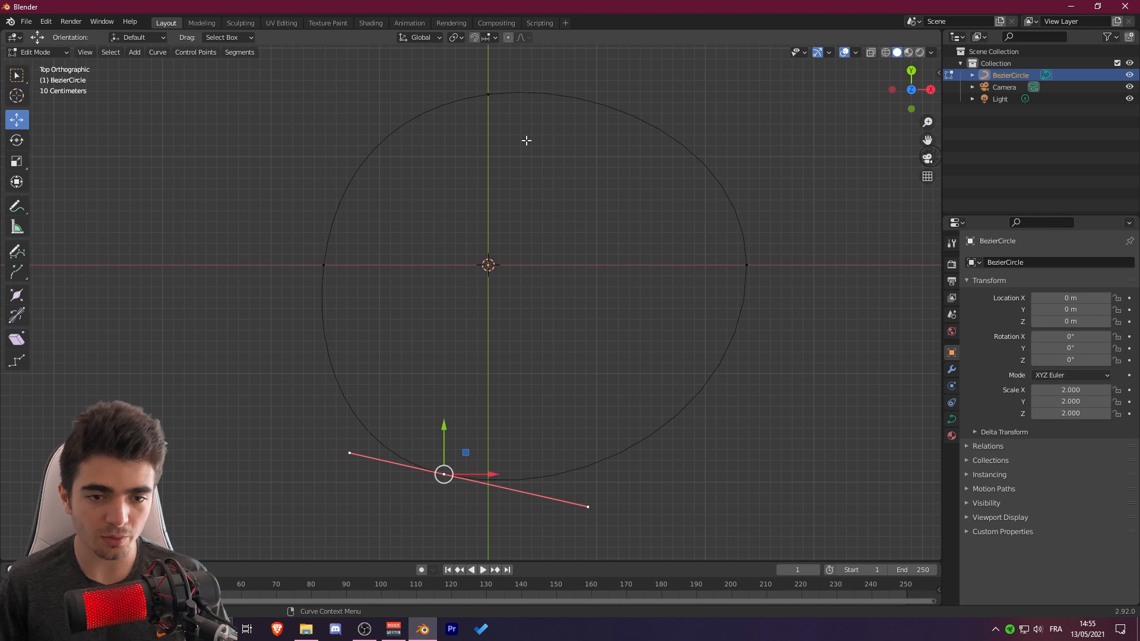
pyautogui.press('Tab')
pyautogui.scroll(-2, 565, 329)
pyautogui.moveTo(565, 329); pyautogui.dragTo(568, 239, button='middle')
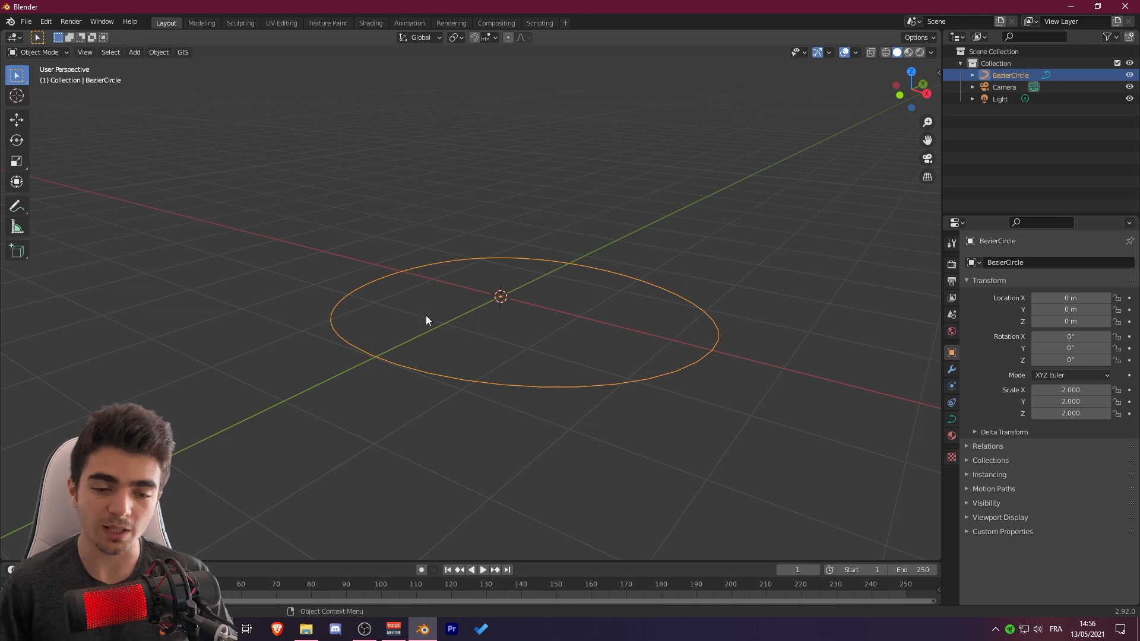
pyautogui.moveTo(426, 316); pyautogui.dragTo(568, 326, button='middle')
pyautogui.hotkey('shift', 'a')
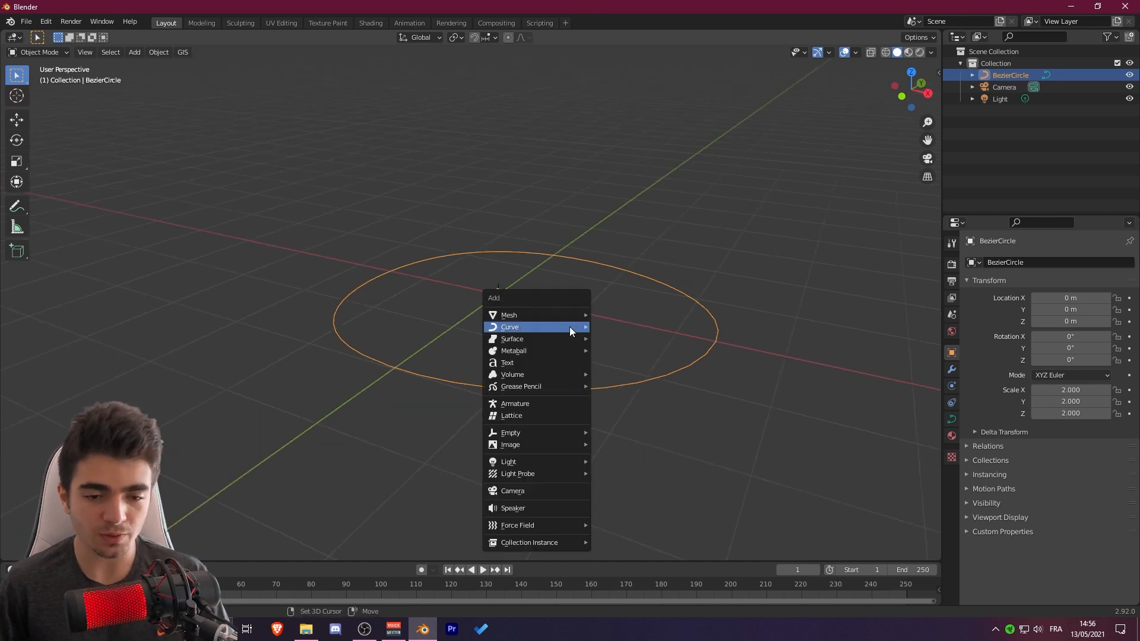
pyautogui.moveTo(550, 315)
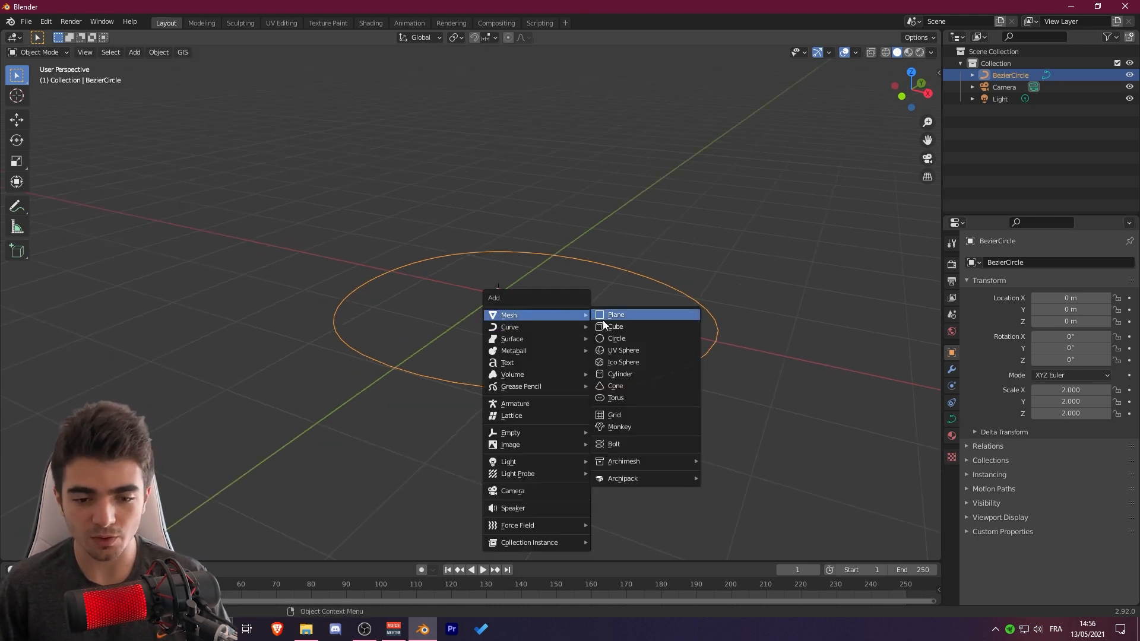
pyautogui.click(619, 349)
# Step: Apply smooth shading to the sphere and view it from different angles
pyautogui.scroll(3, 555, 350)
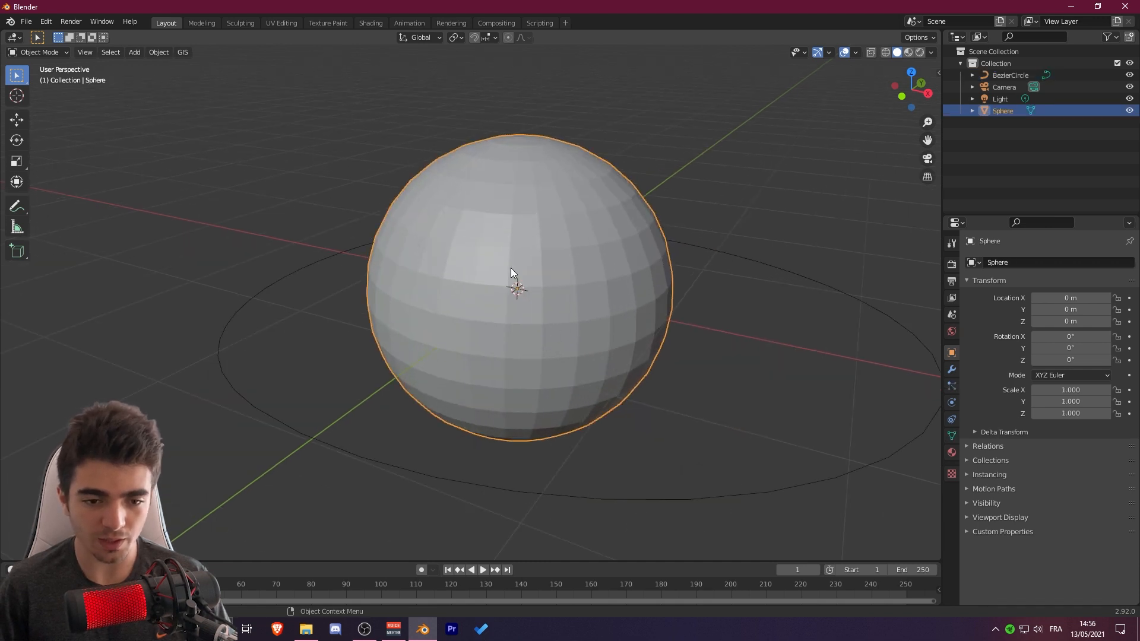
pyautogui.rightClick(510, 272)
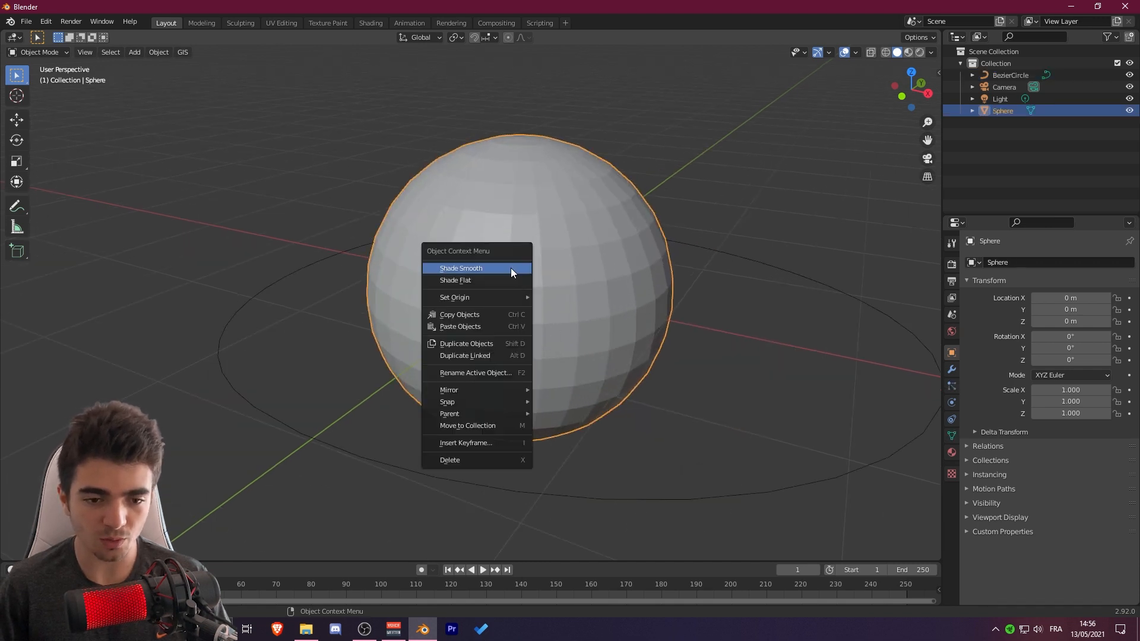
pyautogui.click(460, 268)
pyautogui.moveTo(590, 201); pyautogui.dragTo(553, 208, button='middle')
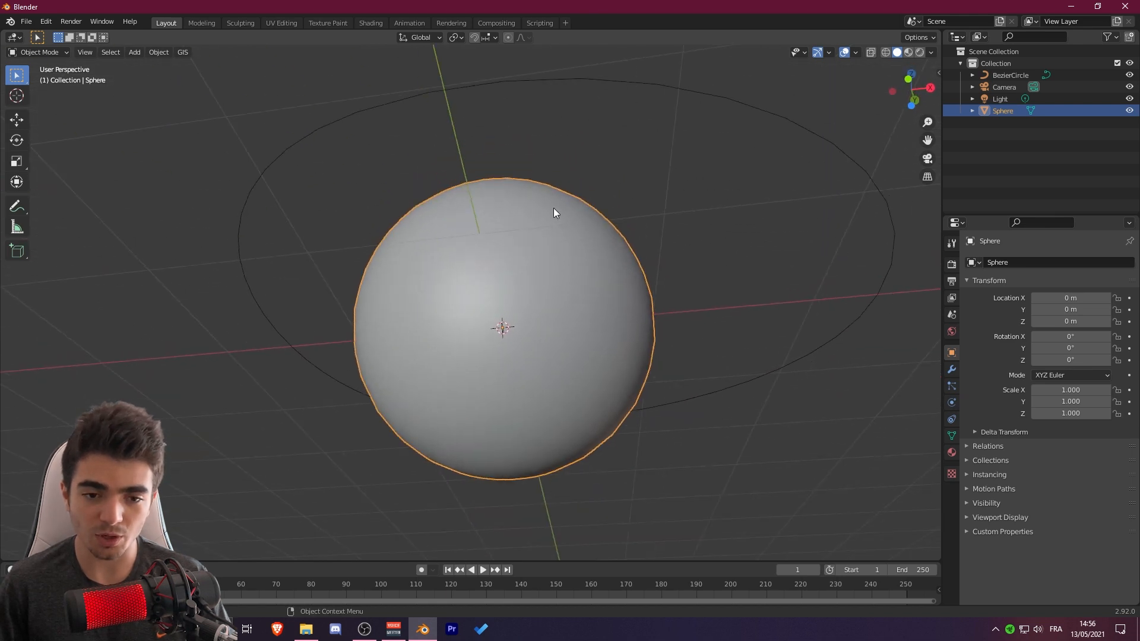
pyautogui.moveTo(456, 231); pyautogui.dragTo(718, 237, button='middle')
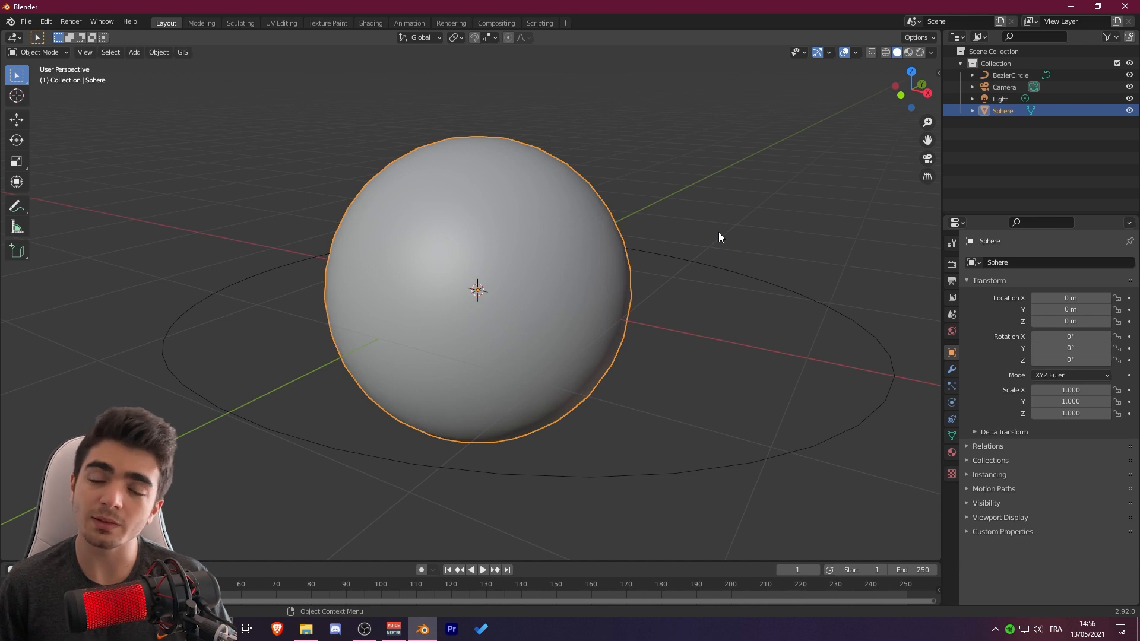
# Step: Scale the sphere down uniformly to about 0.06 for a bead-sized object
pyautogui.press('s')
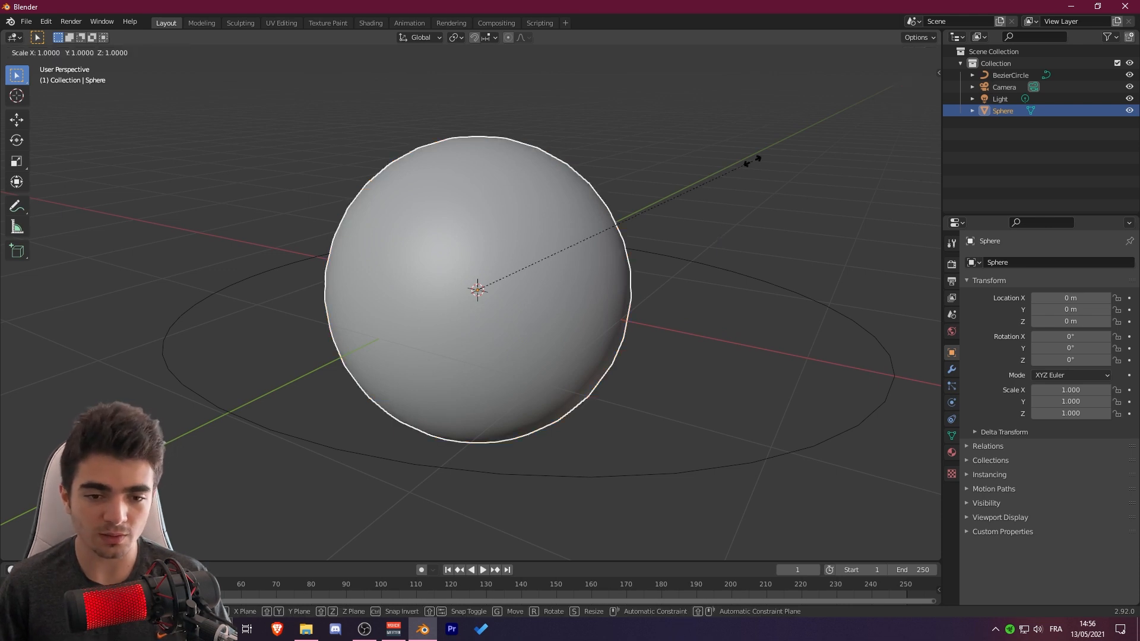
pyautogui.click(497, 290)
pyautogui.moveTo(496, 290); pyautogui.dragTo(516, 308, button='middle')
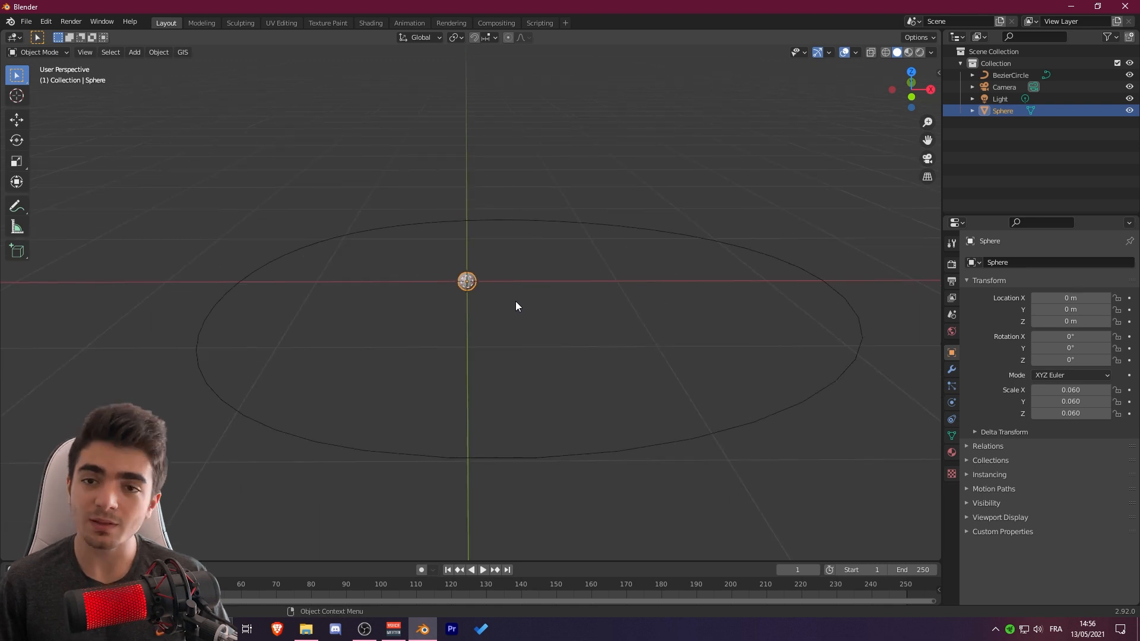
# Step: Add an Array modifier to the small sphere and set its fixed count to 12
pyautogui.click(952, 369)
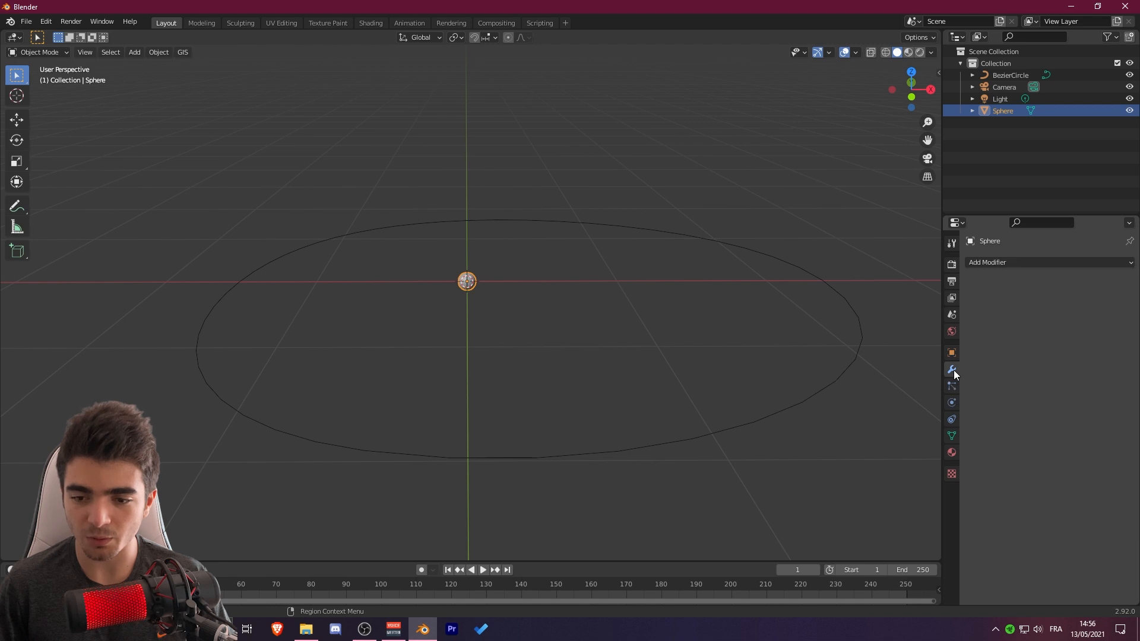
pyautogui.click(1003, 265)
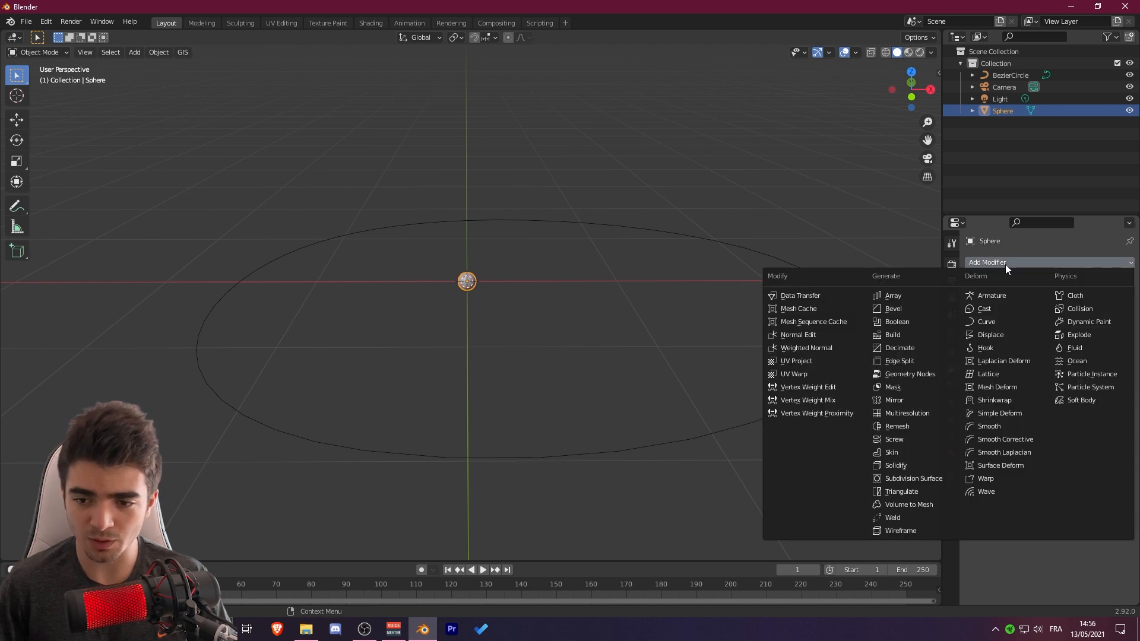
pyautogui.click(526, 264)
pyautogui.click(467, 281)
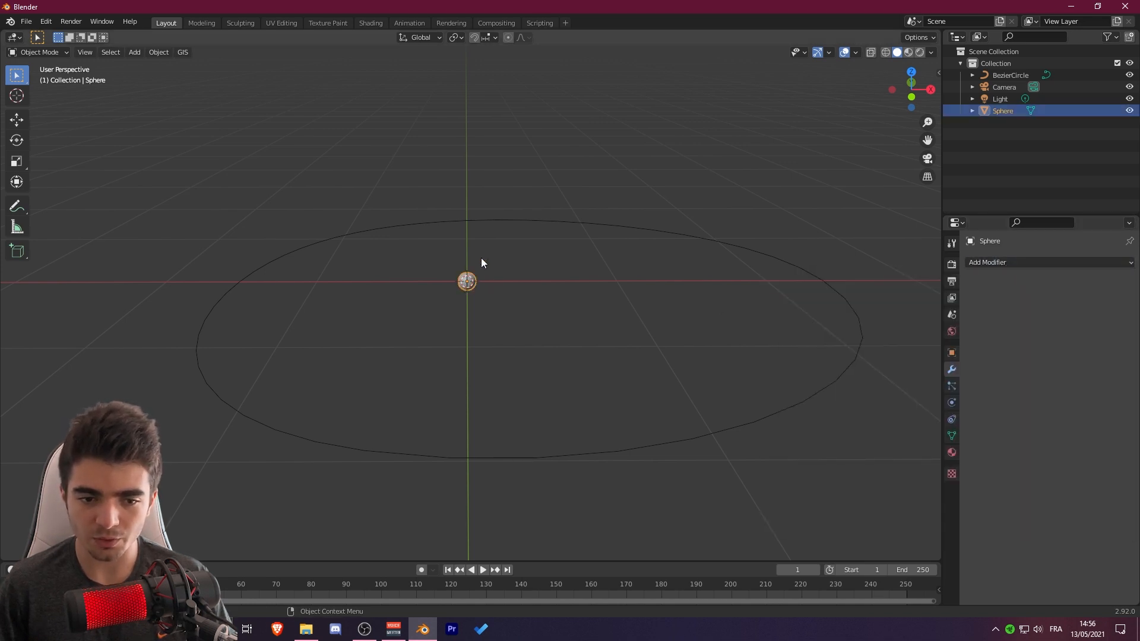
pyautogui.click(1008, 263)
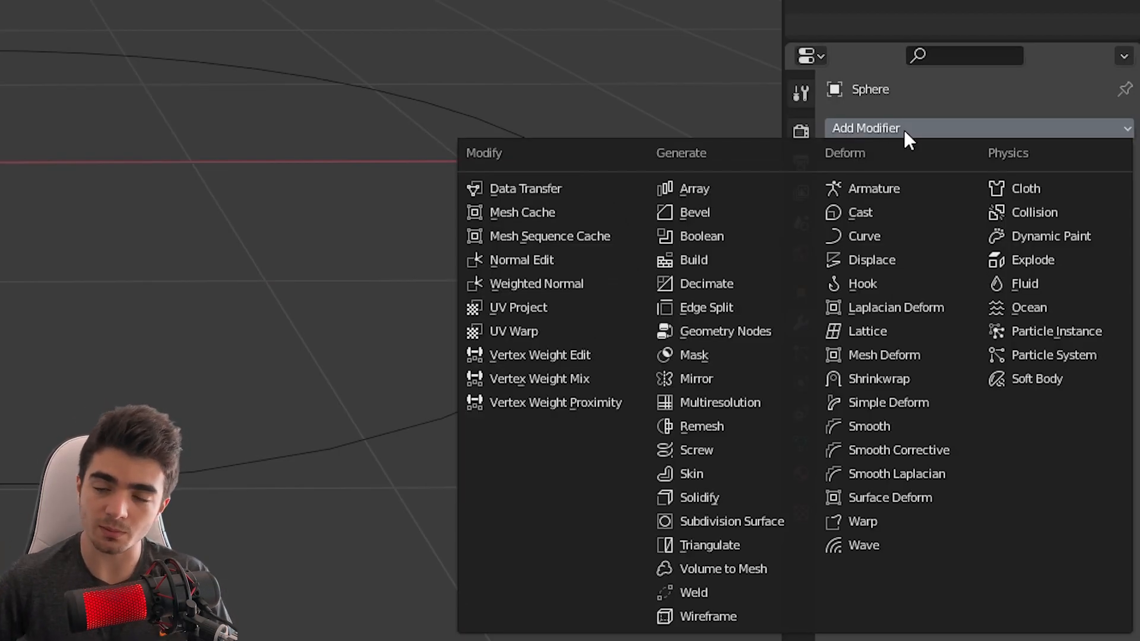
pyautogui.click(699, 187)
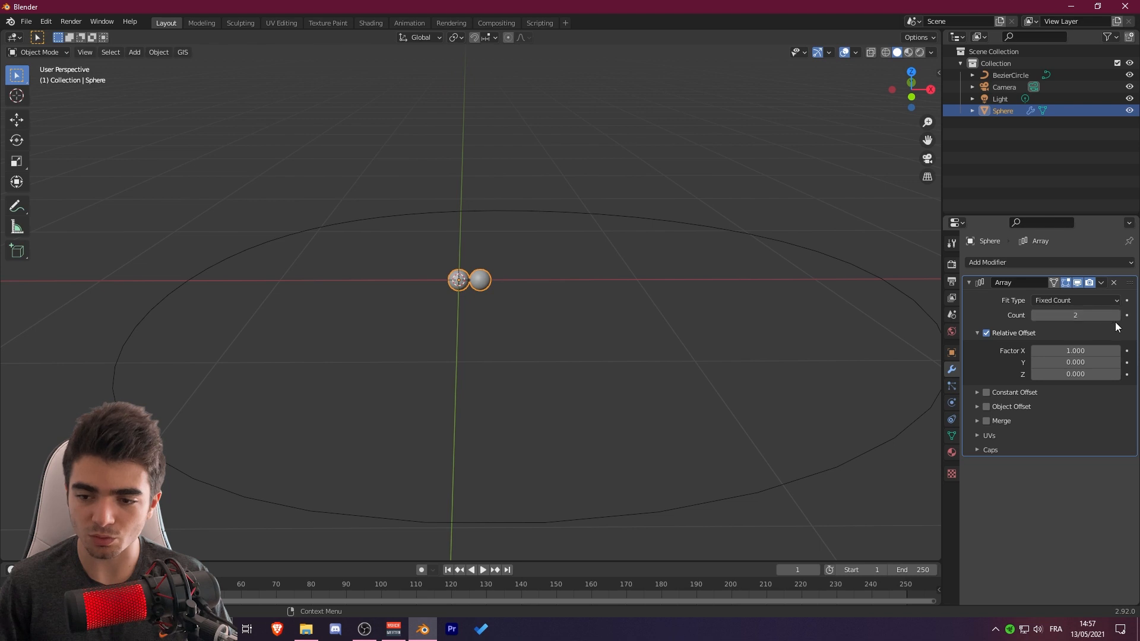
pyautogui.moveTo(1111, 315)
pyautogui.mouseDown()
pyautogui.moveTo(1120, 316)
pyautogui.moveTo(1104, 314)
pyautogui.mouseUp()
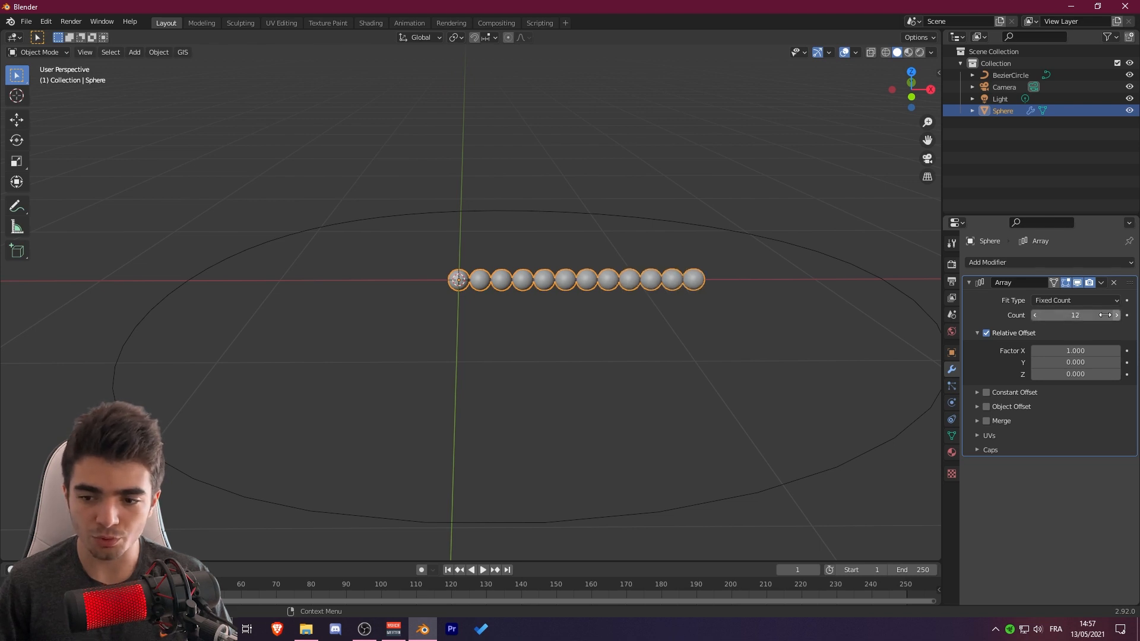
# Step: Try relative offset X factors of 1.1 and 0.9 on the bead array and return the factor to 1
pyautogui.scroll(5, 593, 332)
pyautogui.moveTo(586, 335); pyautogui.dragTo(480, 288, button='middle')
pyautogui.scroll(4, 451, 279)
pyautogui.scroll(-1, 323, 298)
pyautogui.scroll(-3, 376, 300)
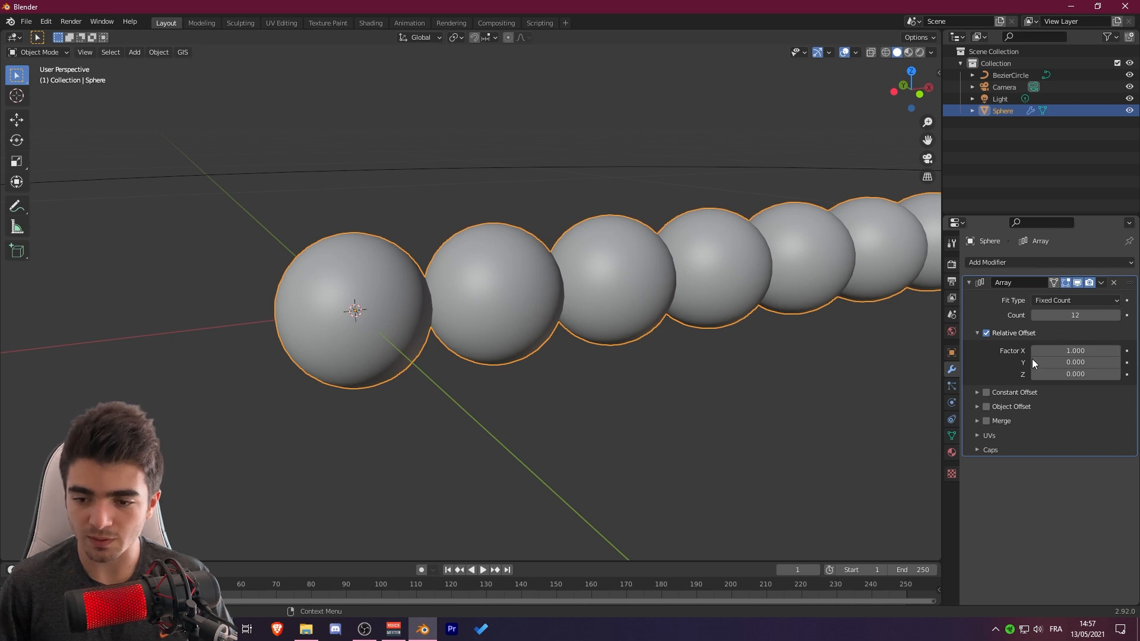
pyautogui.moveTo(1113, 351); pyautogui.dragTo(1125, 351)
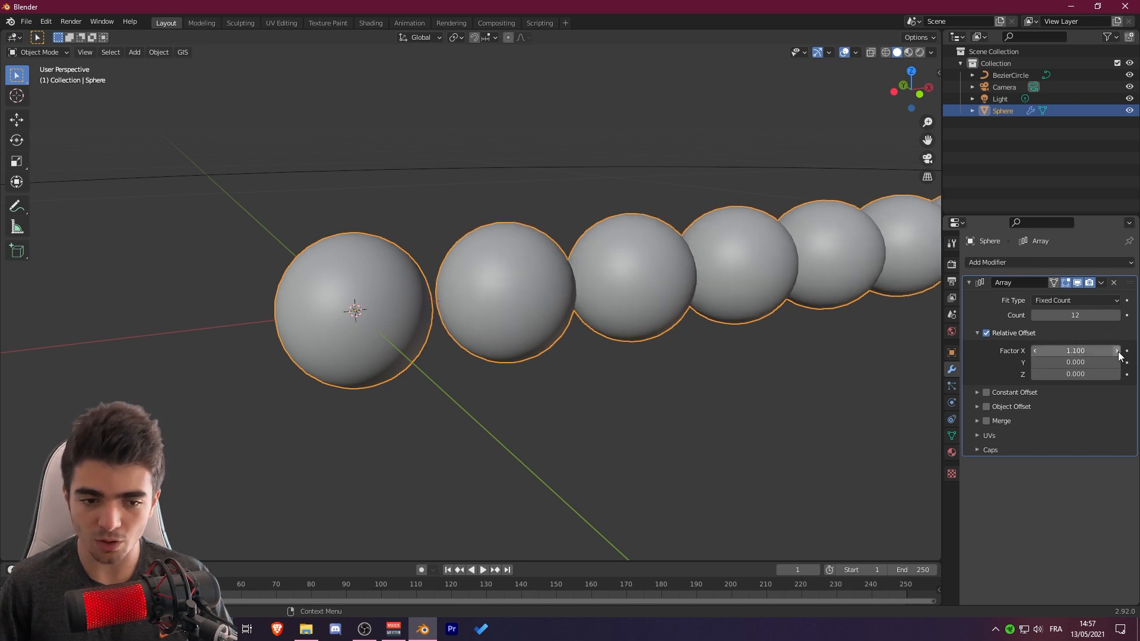
pyautogui.moveTo(534, 297); pyautogui.dragTo(469, 283, button='middle')
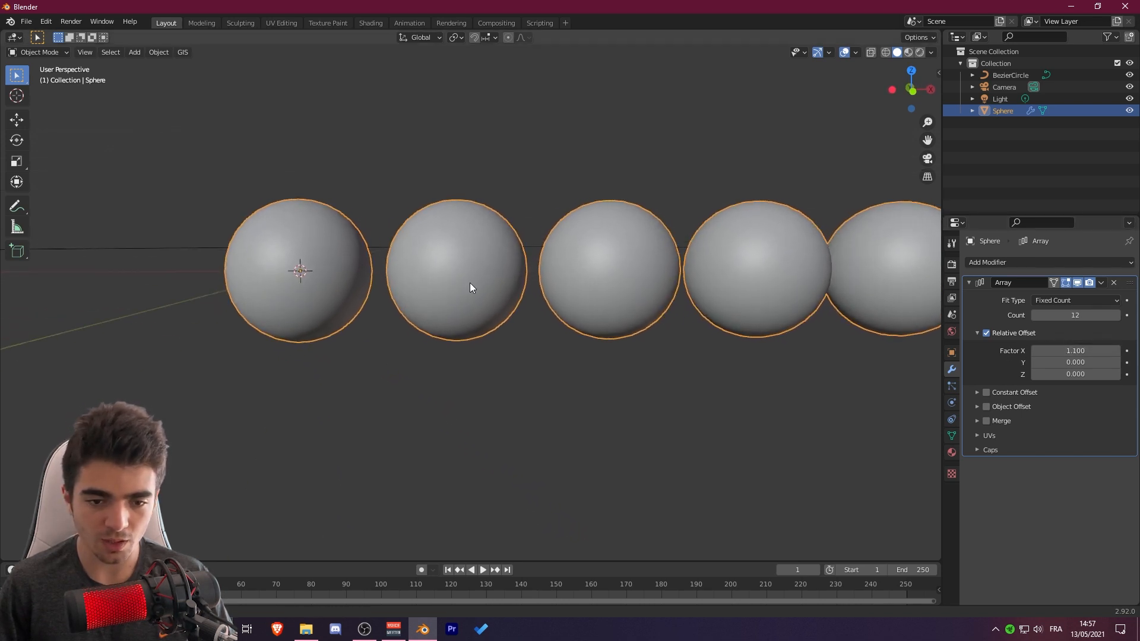
pyautogui.click(1035, 350)
pyautogui.click(1035, 351)
pyautogui.moveTo(423, 234); pyautogui.dragTo(454, 222, button='middle')
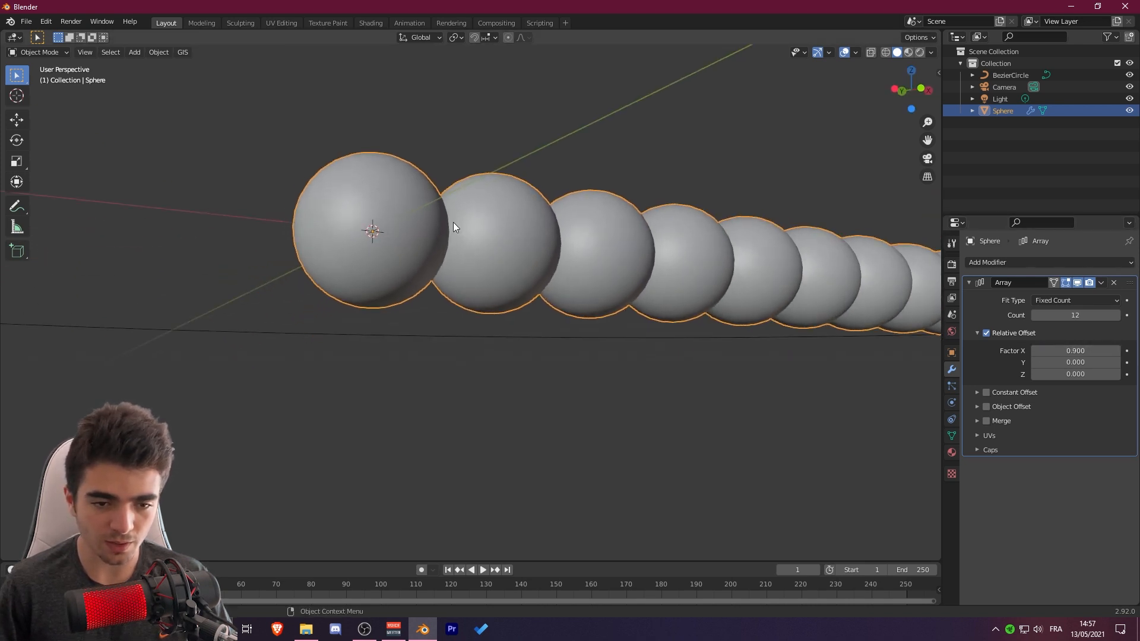
pyautogui.click(1116, 351)
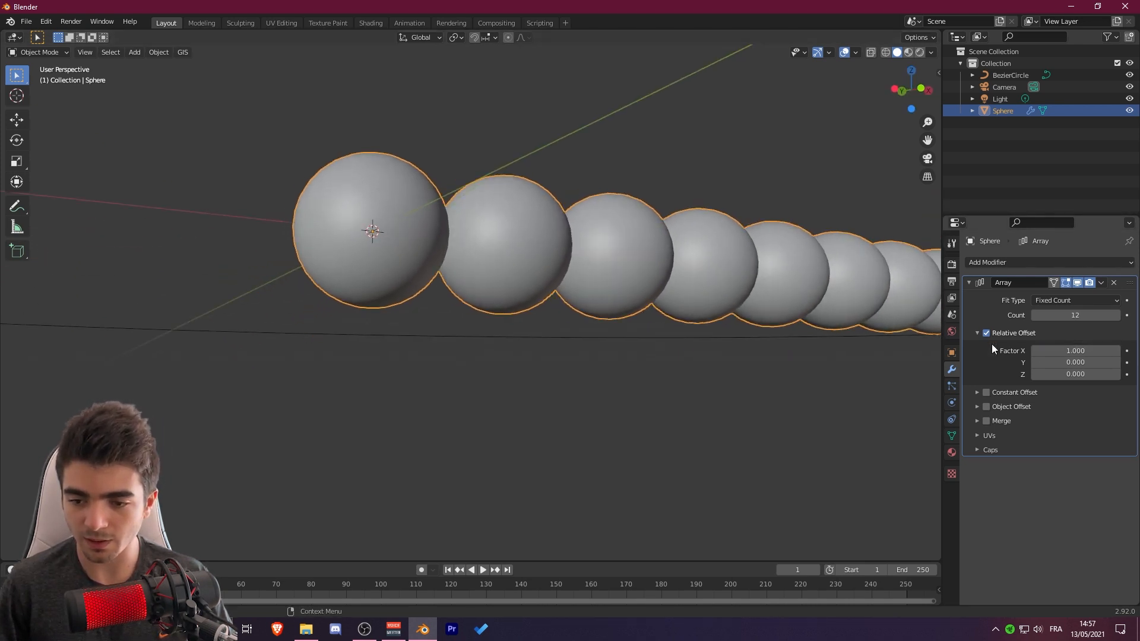
# Step: Set the array's relative offset X factor to 0 and Y factor to 1 to line the beads along Y
pyautogui.scroll(-2, 770, 320)
pyautogui.moveTo(770, 321); pyautogui.dragTo(745, 346, button='middle')
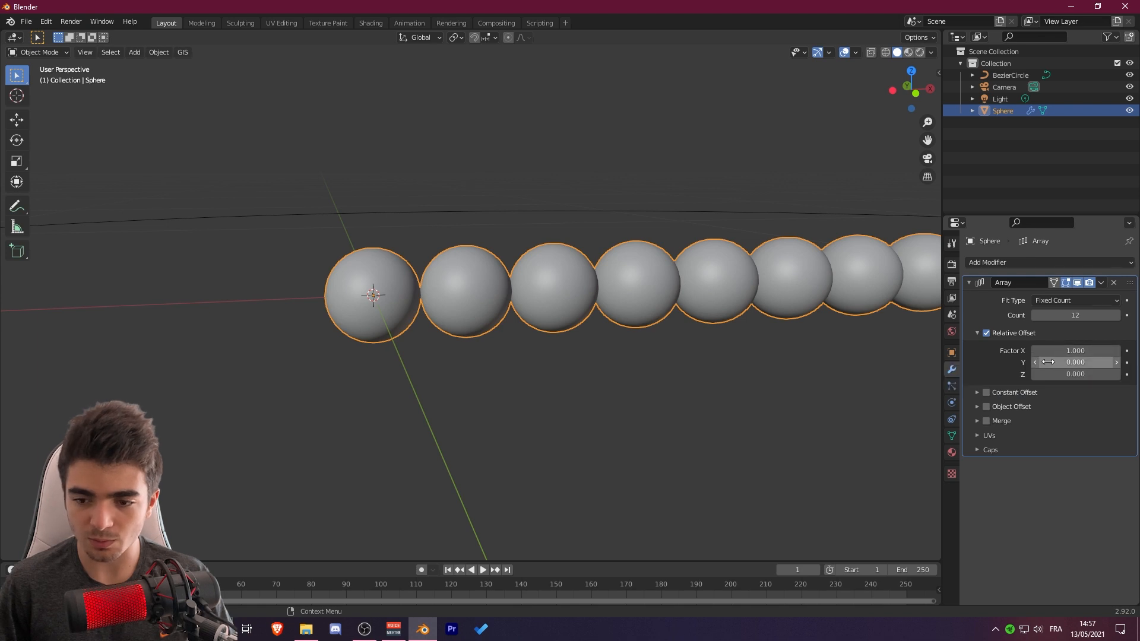
pyautogui.click(1060, 350)
pyautogui.write('0')
pyautogui.press('Tab')
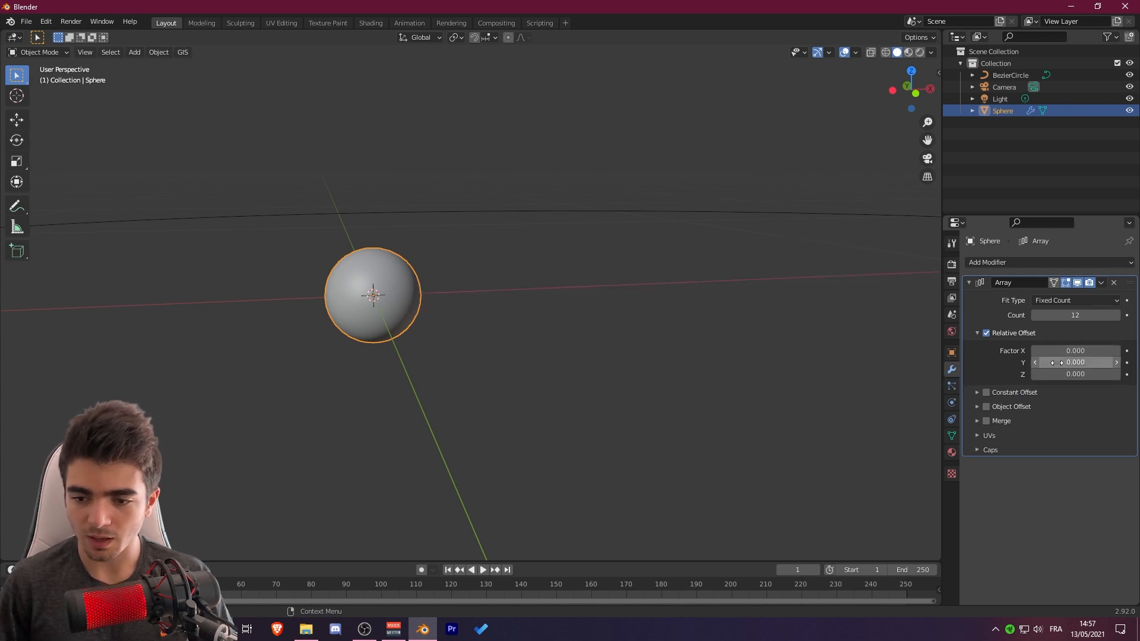
pyautogui.write('1')
pyautogui.press('Return')
pyautogui.moveTo(497, 330); pyautogui.dragTo(503, 338, button='middle')
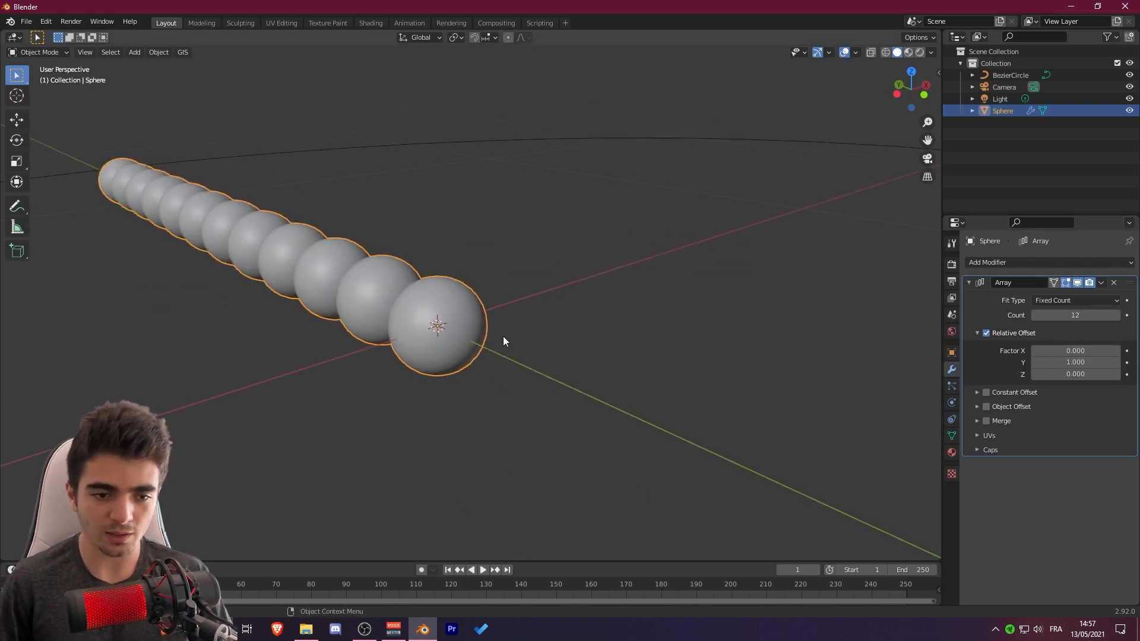
# Step: Set the array's relative offset Y factor to 0 and Z factor to 1 to stack the beads vertically
pyautogui.scroll(-2, 506, 337)
pyautogui.click(1063, 362)
pyautogui.write('0')
pyautogui.press('Return')
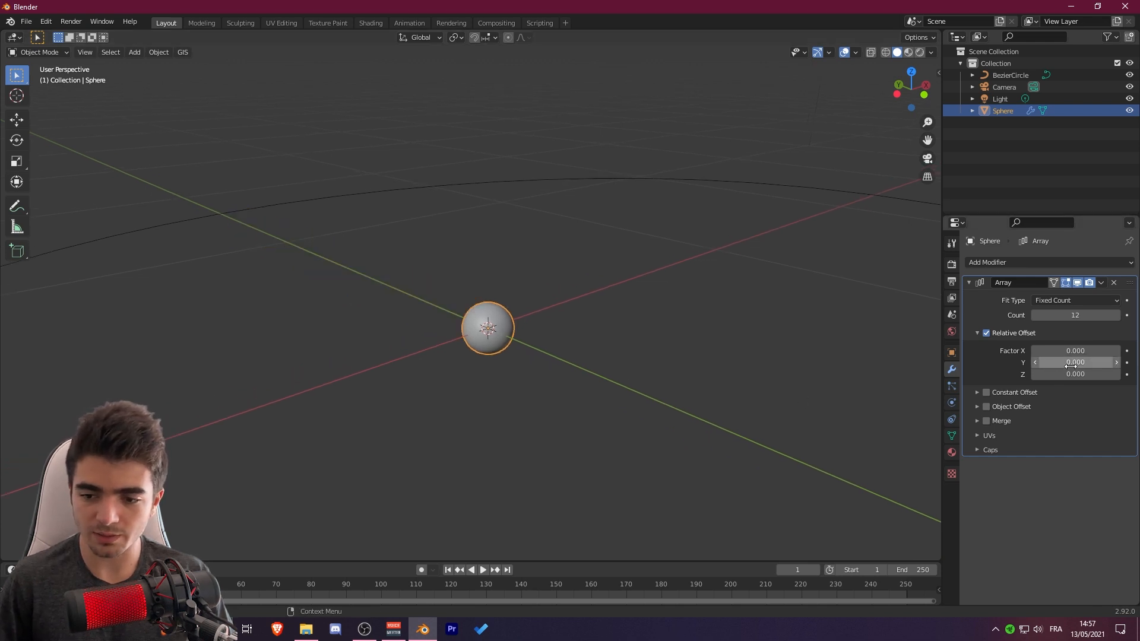
pyautogui.click(1067, 372)
pyautogui.press('Return')
pyautogui.scroll(-3, 712, 291)
pyautogui.keyDown('shift'); pyautogui.moveTo(707, 290); pyautogui.dragTo(706, 412, button='middle'); pyautogui.keyUp('shift')
# Step: Set the array's relative offset X factor to 1 for a diagonal row and reset the Z factor to 0
pyautogui.click(1066, 351)
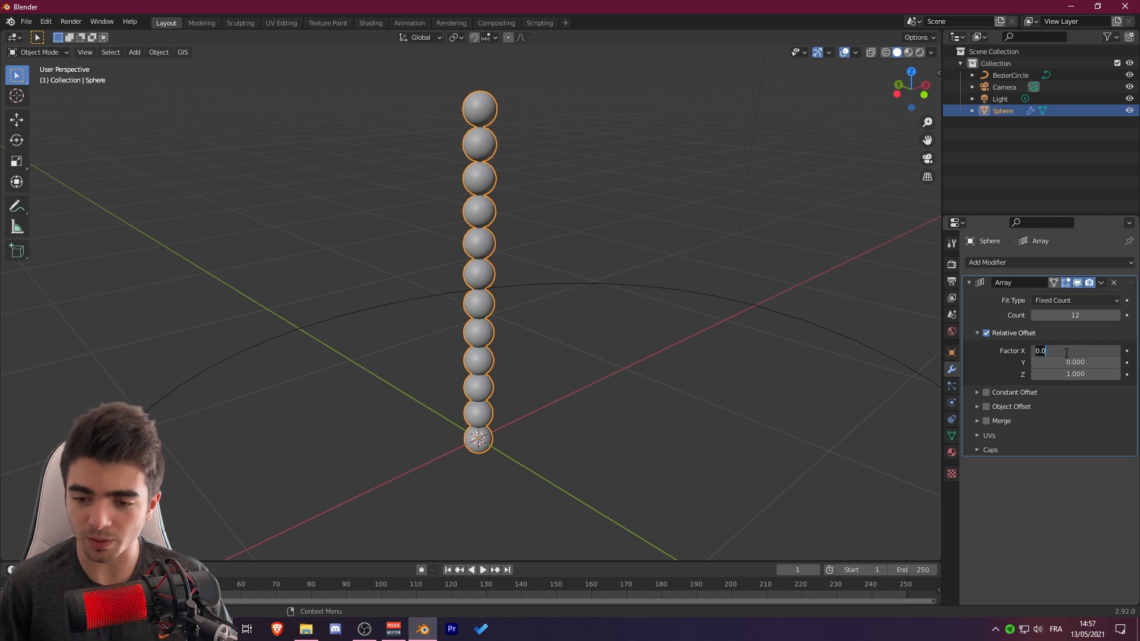
pyautogui.write('1')
pyautogui.press('Return')
pyautogui.scroll(-1, 689, 313)
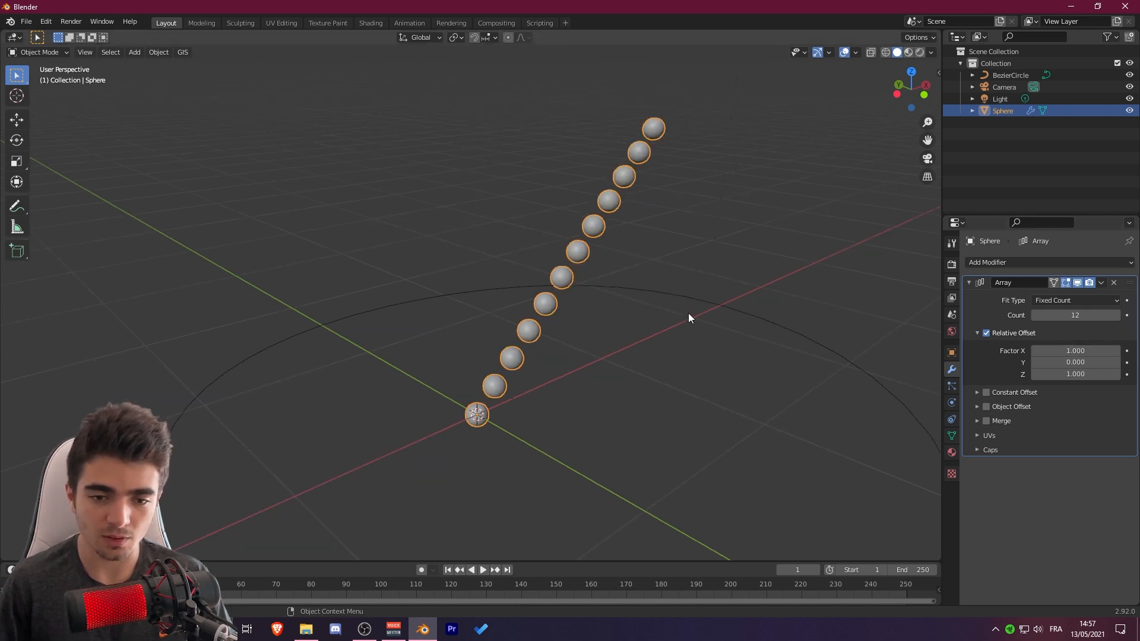
pyautogui.moveTo(688, 318); pyautogui.dragTo(820, 338, button='middle')
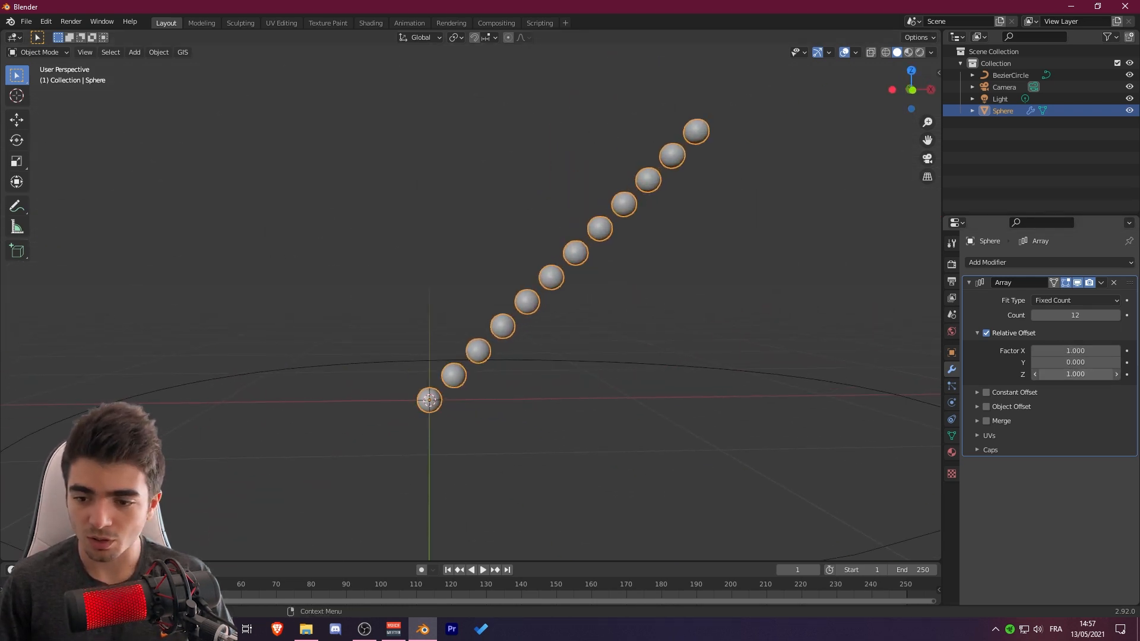
pyautogui.click(1075, 374)
pyautogui.write('0')
pyautogui.press('Return')
pyautogui.moveTo(665, 333); pyautogui.dragTo(589, 360, button='middle')
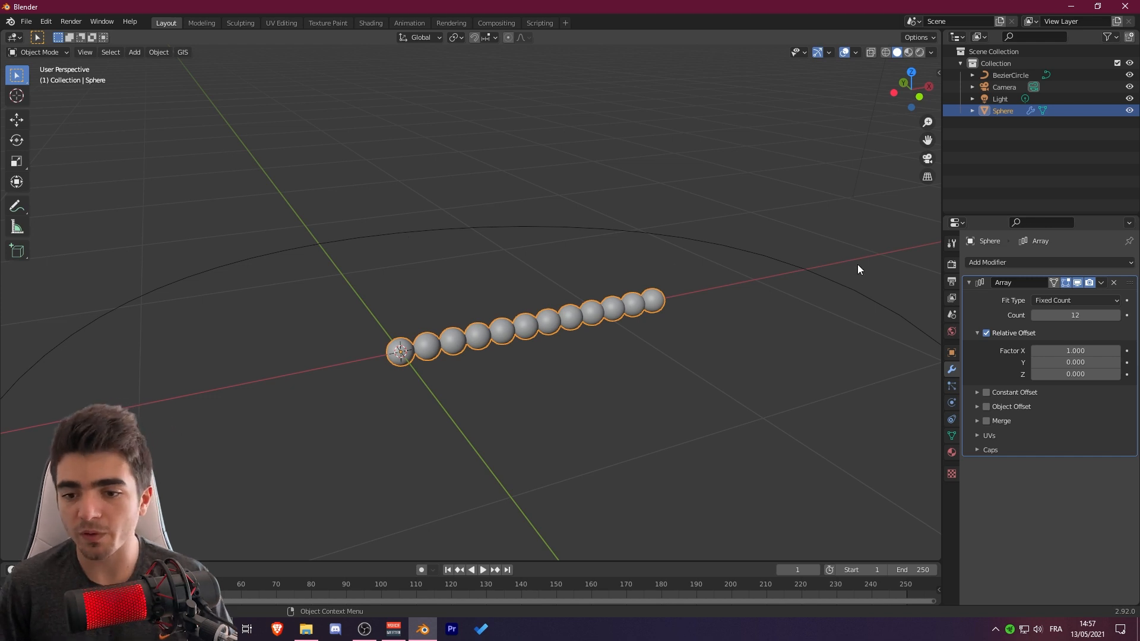
# Step: Add a Curve modifier to the bead array and choose BezierCircle as its curve object
pyautogui.click(989, 262)
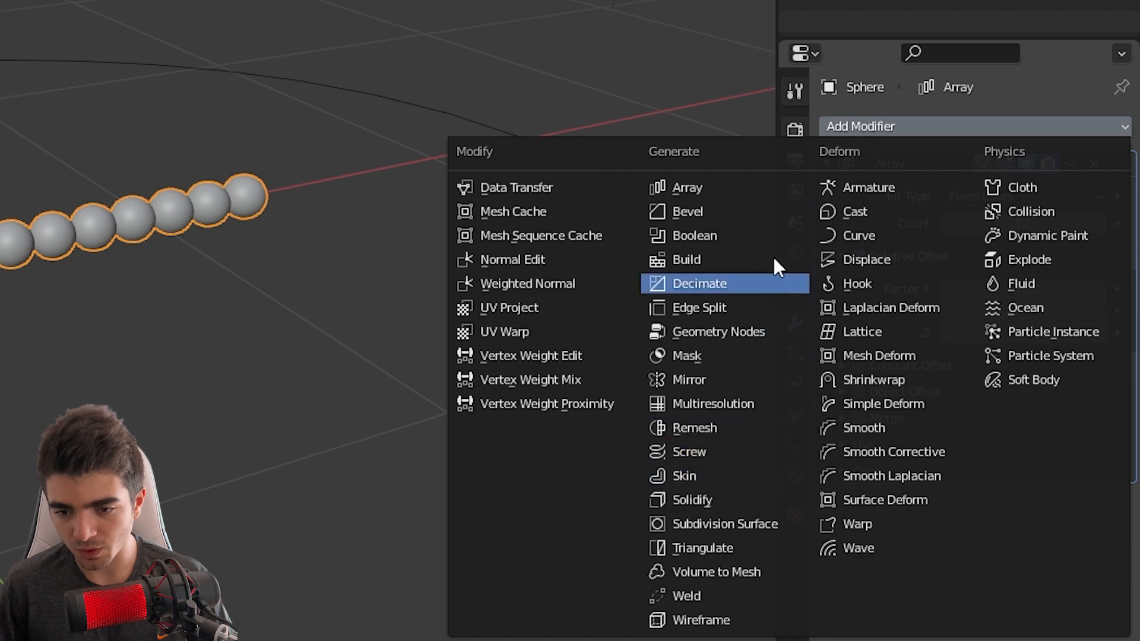
pyautogui.click(857, 235)
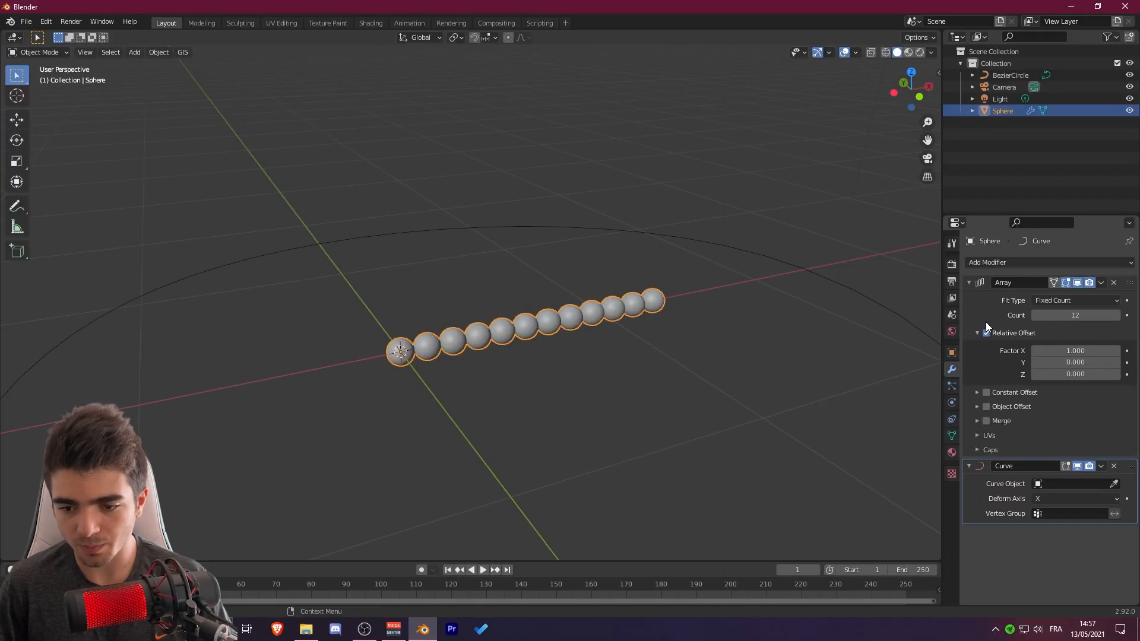
pyautogui.scroll(-3, 727, 411)
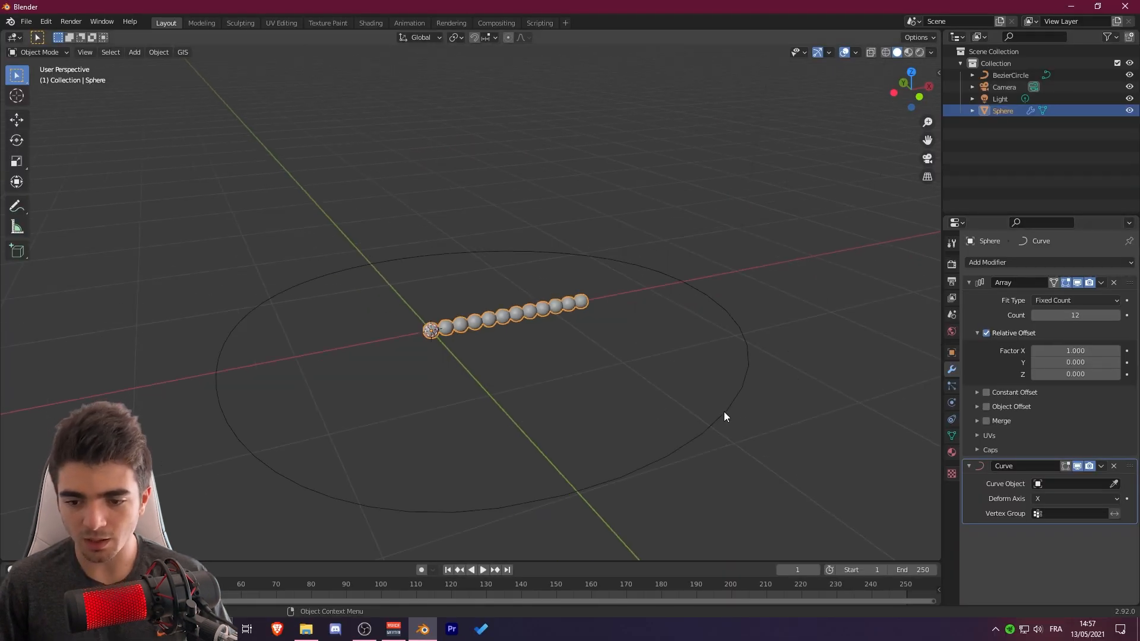
pyautogui.keyDown('shift'); pyautogui.moveTo(586, 400); pyautogui.dragTo(611, 368); pyautogui.keyUp('shift')
pyautogui.scroll(1, 611, 368)
pyautogui.moveTo(611, 368); pyautogui.dragTo(611, 359, button='middle')
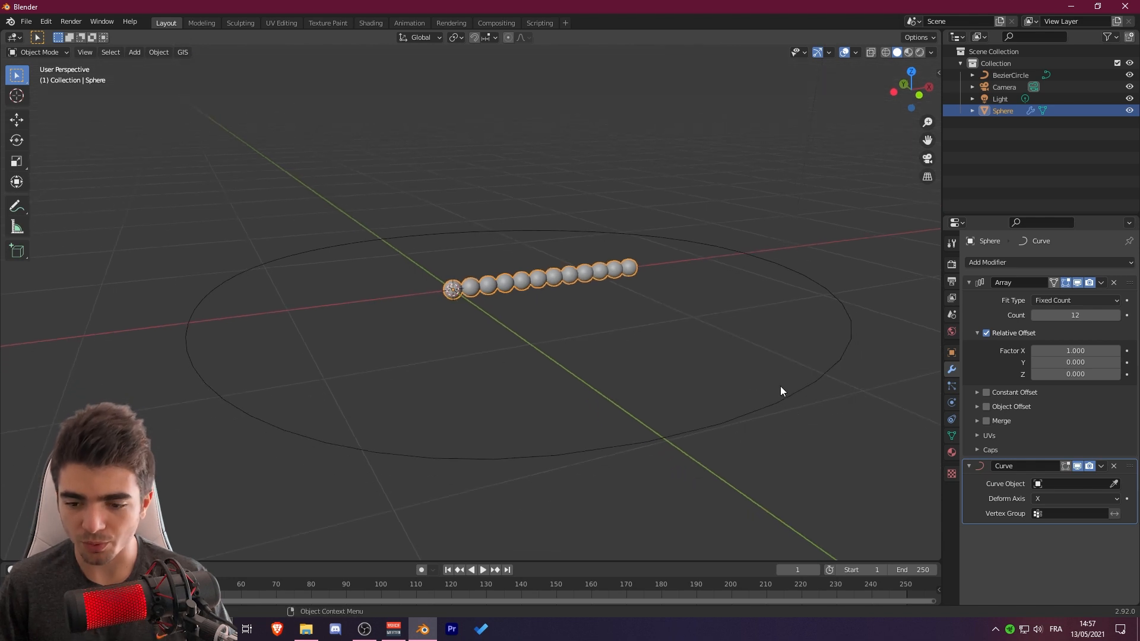
pyautogui.click(1051, 483)
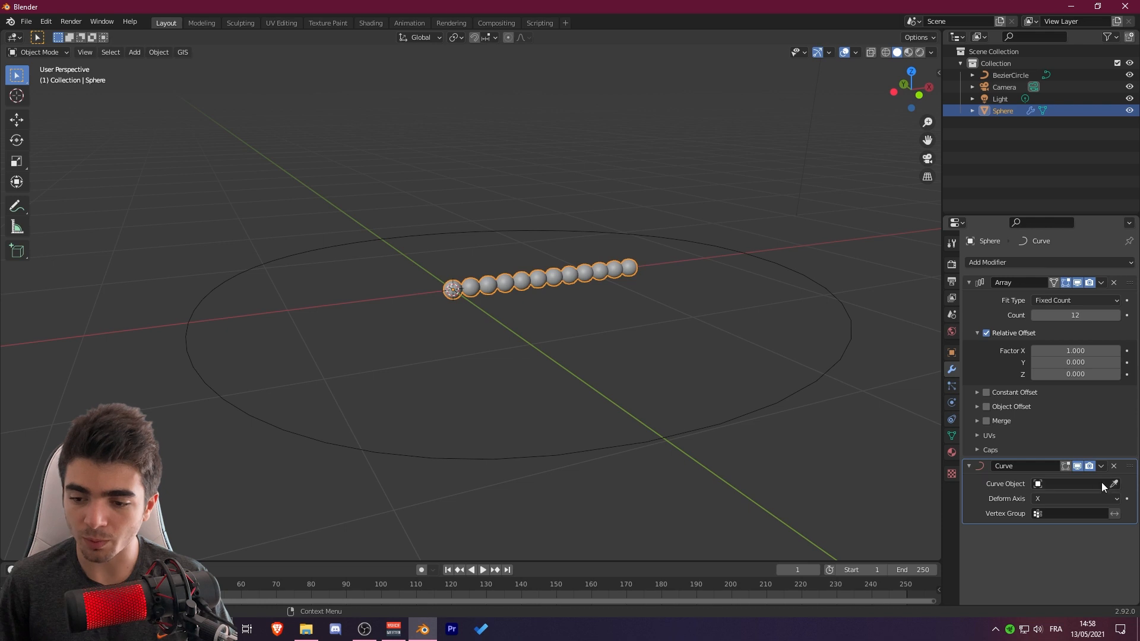
pyautogui.click(834, 363)
pyautogui.scroll(-3, 509, 353)
pyautogui.moveTo(508, 354); pyautogui.dragTo(764, 347, button='middle')
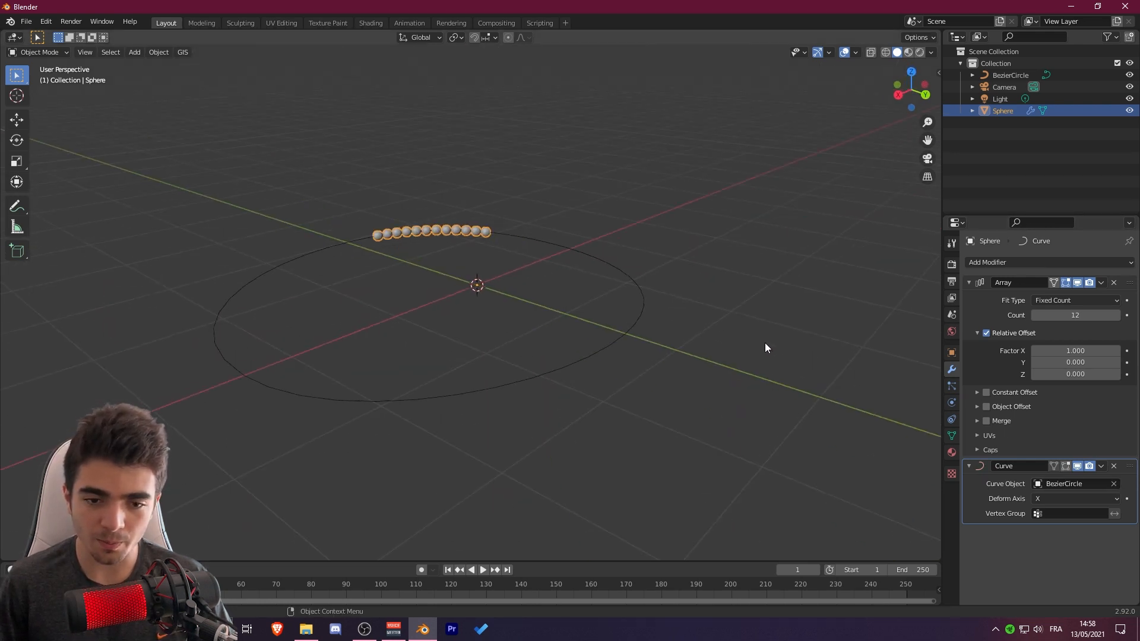
# Step: Set the bead array's count to 13
pyautogui.keyDown('shift'); pyautogui.moveTo(463, 251); pyautogui.dragTo(483, 241, button='middle'); pyautogui.keyUp('shift')
pyautogui.scroll(8, 534, 408)
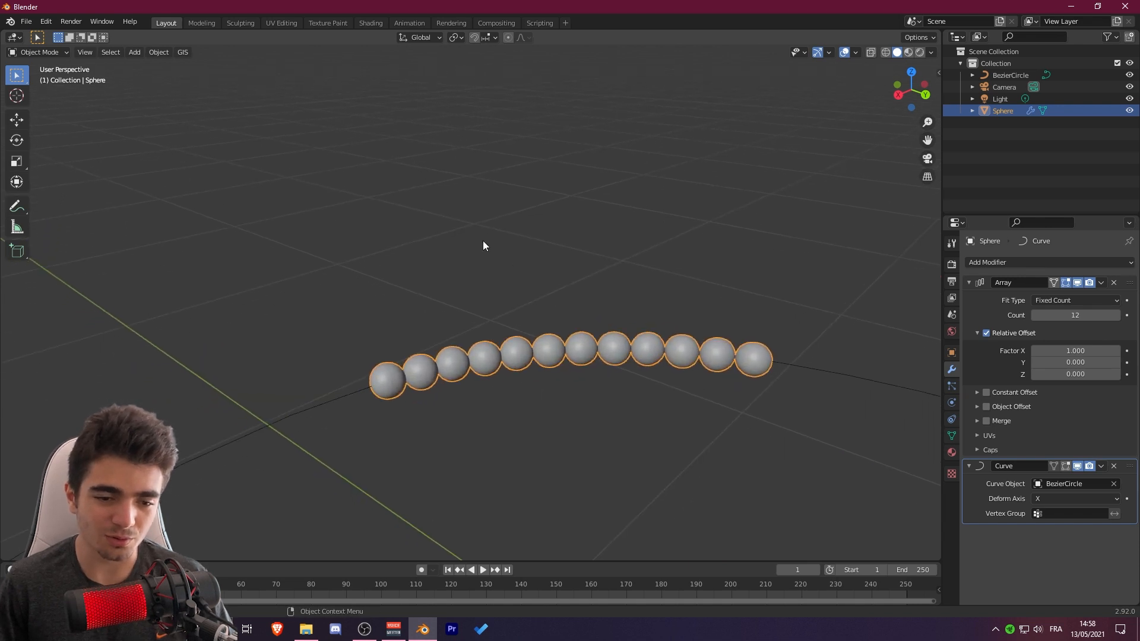
pyautogui.scroll(-3, 736, 392)
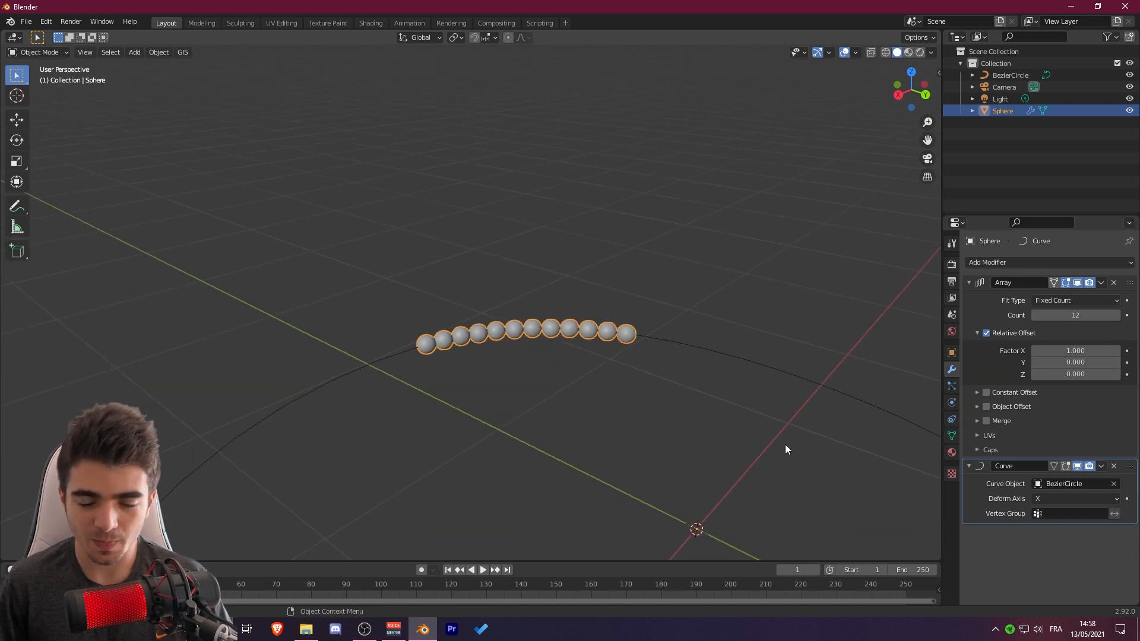
pyautogui.scroll(-5, 586, 365)
pyautogui.moveTo(490, 319); pyautogui.dragTo(587, 359, button='middle')
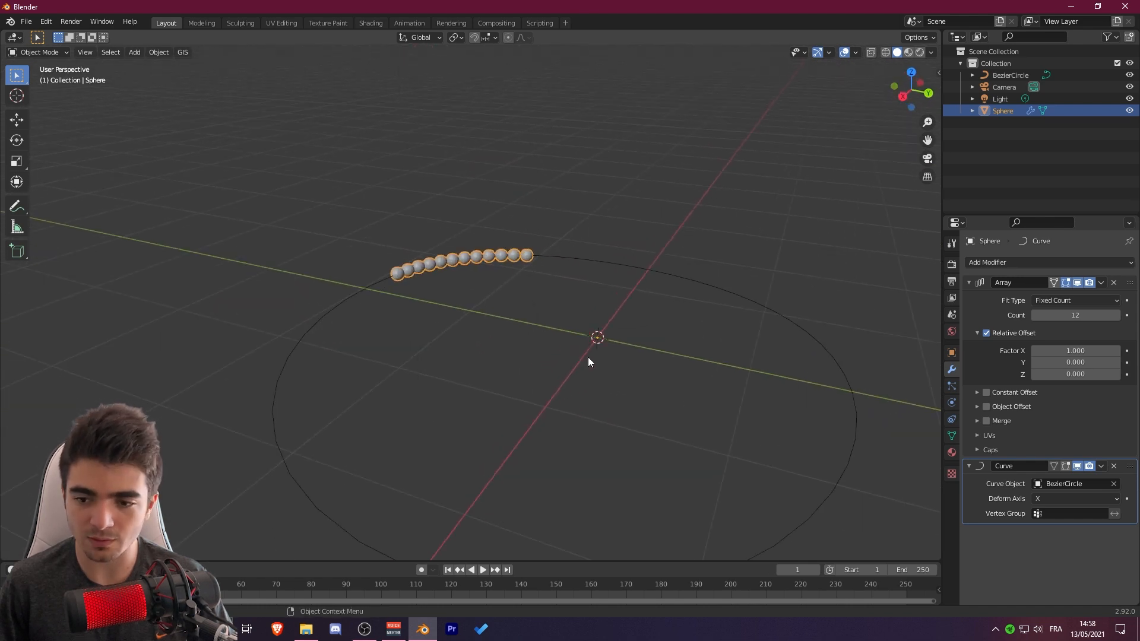
pyautogui.moveTo(1049, 317)
pyautogui.mouseDown()
pyautogui.moveTo(1137, 318)
pyautogui.moveTo(1050, 317)
pyautogui.mouseUp()
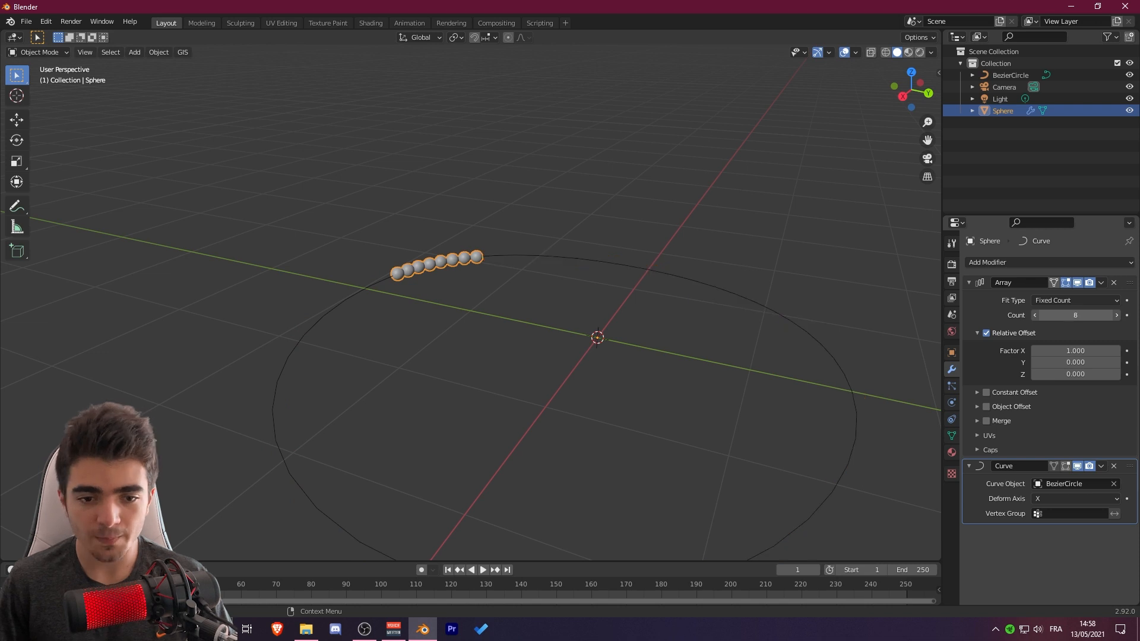
pyautogui.moveTo(598, 330); pyautogui.dragTo(548, 289, button='middle')
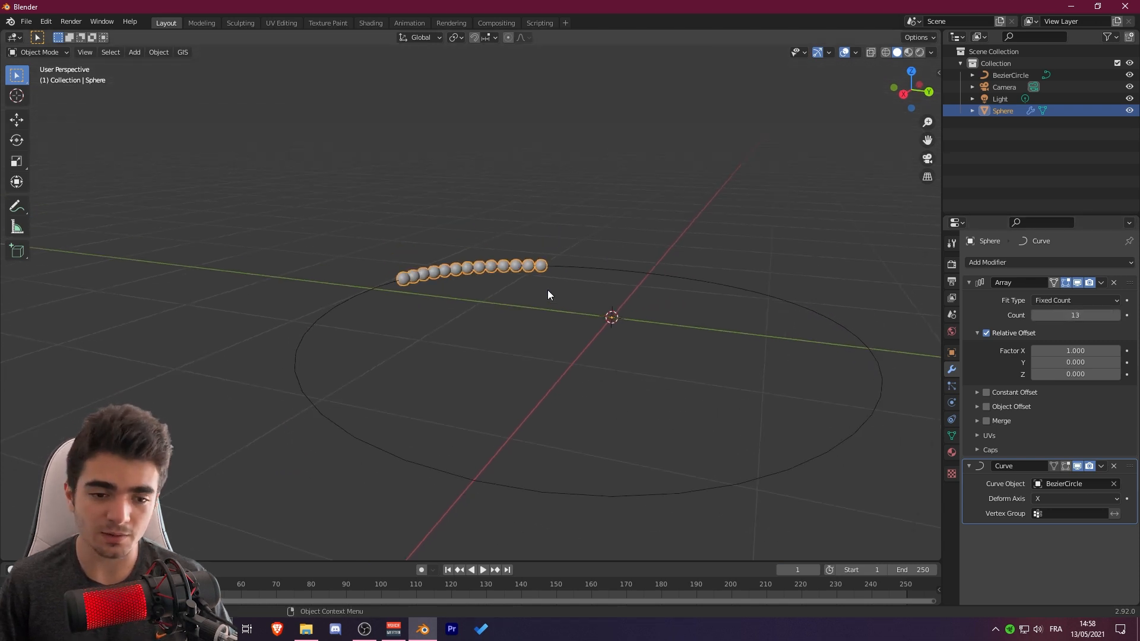
# Step: Try scaling the beads up uniformly along the curve to about 5.4 times their size
pyautogui.press('s')
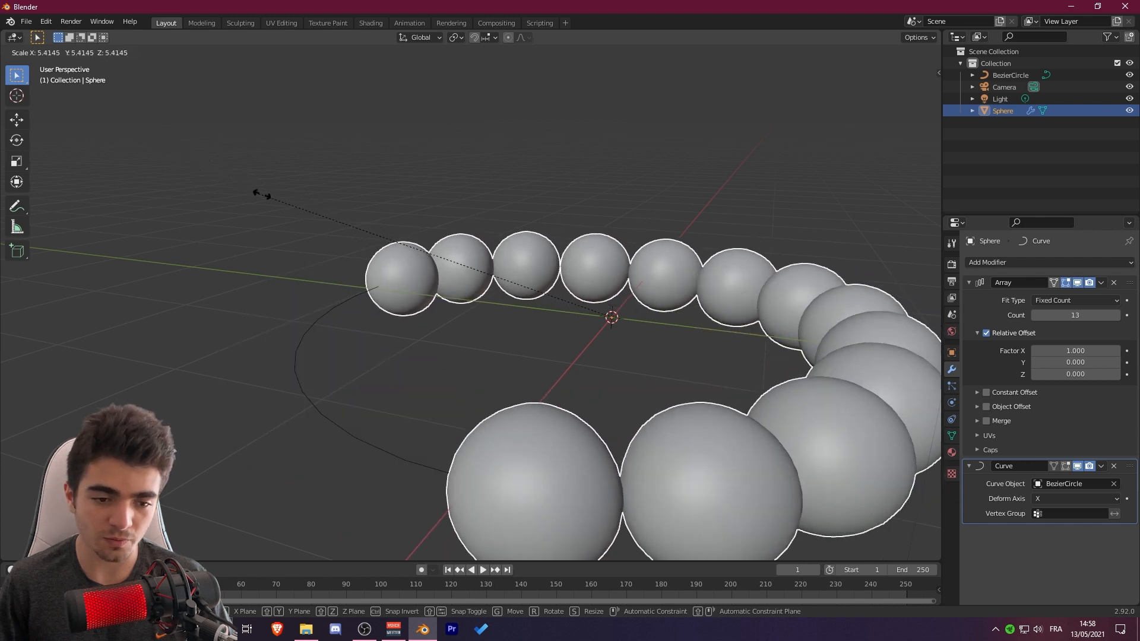
pyautogui.rightClick(294, 202)
pyautogui.keyDown('shift'); pyautogui.moveTo(592, 354); pyautogui.dragTo(529, 342, button='middle'); pyautogui.keyUp('shift')
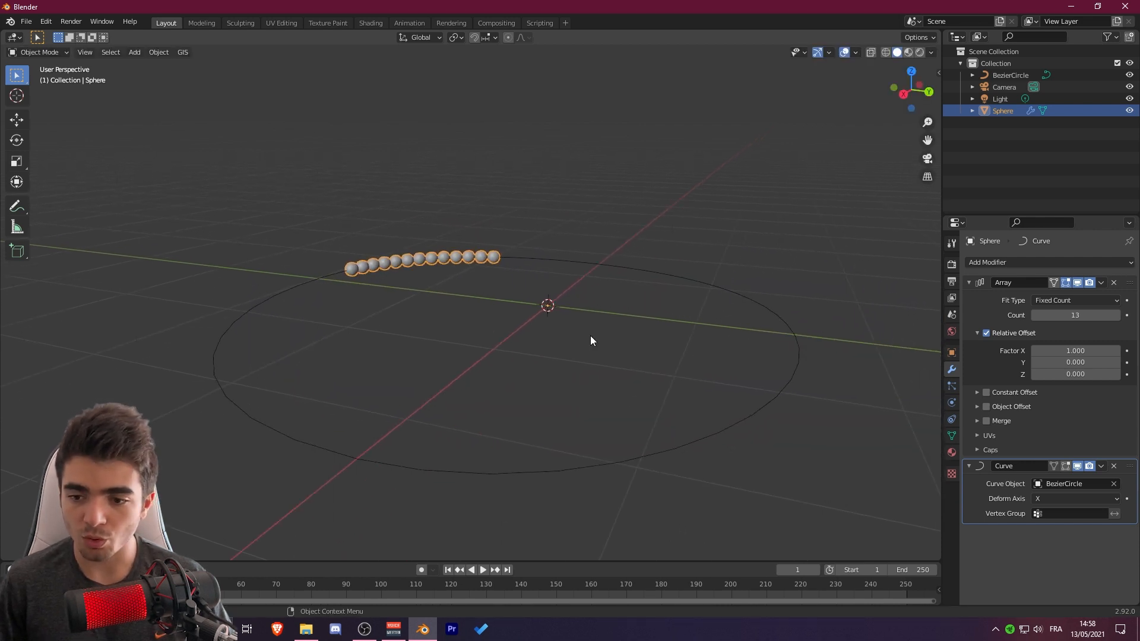
# Step: Set the bead array's count to 99 so the beads fill the whole curve
pyautogui.moveTo(1069, 315); pyautogui.dragTo(1135, 315)
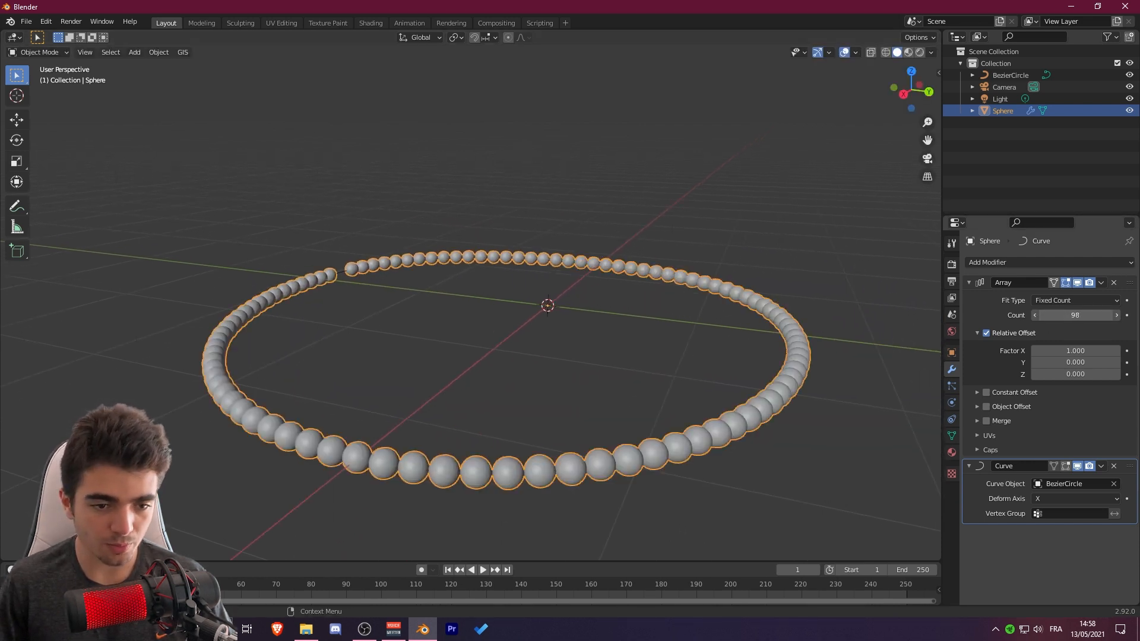
pyautogui.moveTo(741, 298); pyautogui.dragTo(572, 256, button='middle')
pyautogui.scroll(1, 721, 268)
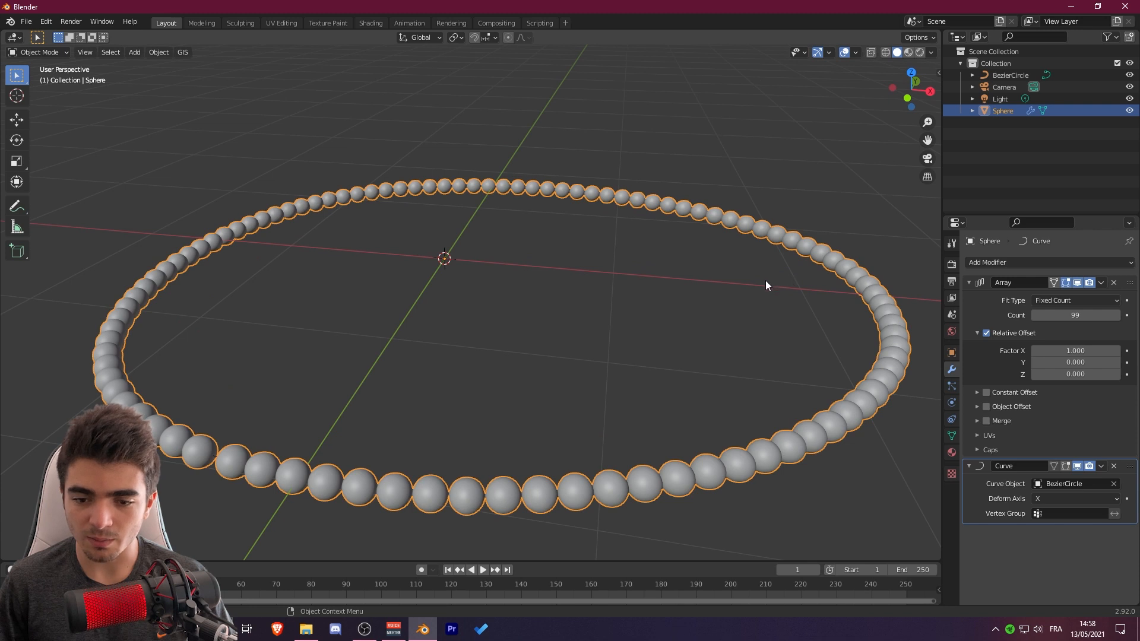
pyautogui.scroll(-1, 765, 280)
pyautogui.click(969, 283)
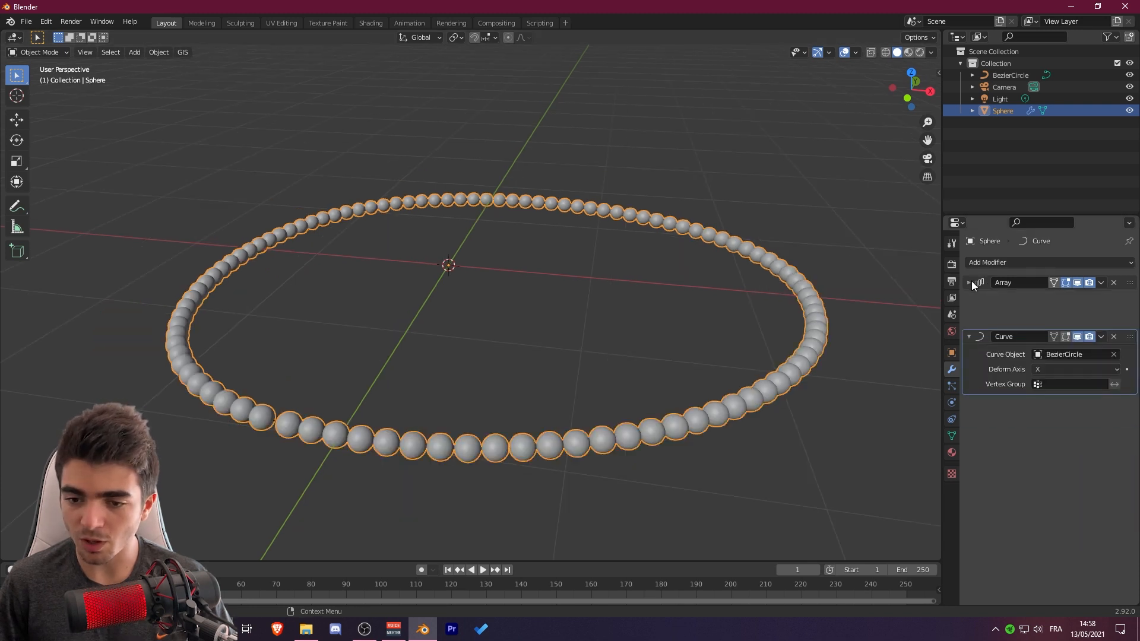
pyautogui.click(970, 299)
pyautogui.moveTo(631, 326); pyautogui.dragTo(675, 329, button='middle')
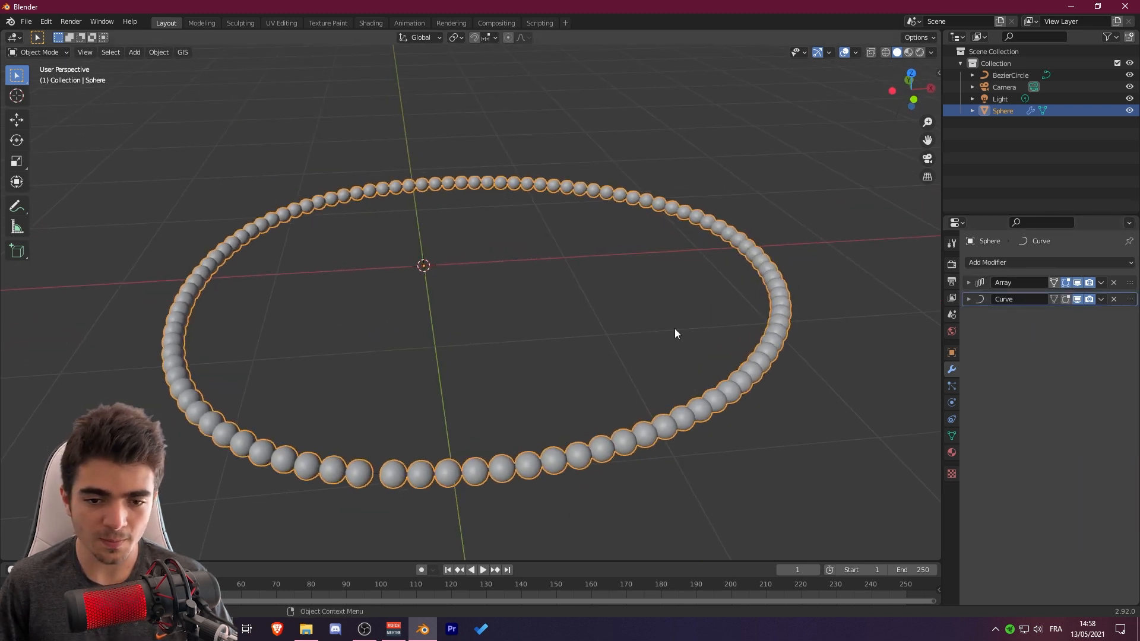
pyautogui.click(969, 299)
pyautogui.click(970, 282)
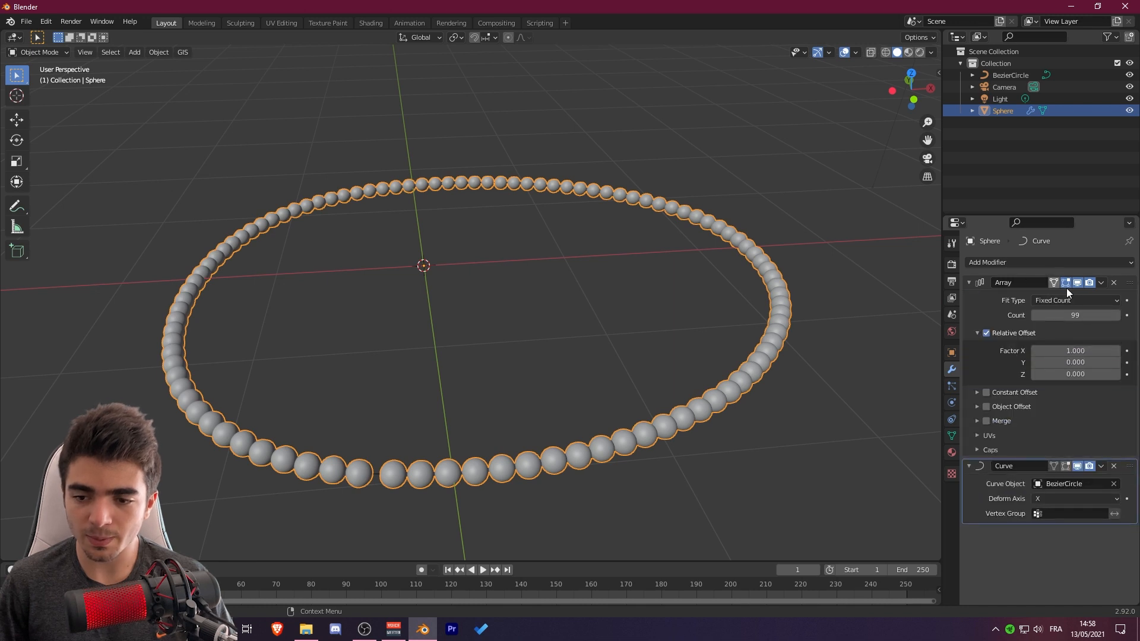
# Step: In Edit Mode, select a small patch of vertices on the original bead and pull it outward and up
pyautogui.moveTo(635, 255); pyautogui.dragTo(587, 237, button='middle')
pyautogui.click(37, 52)
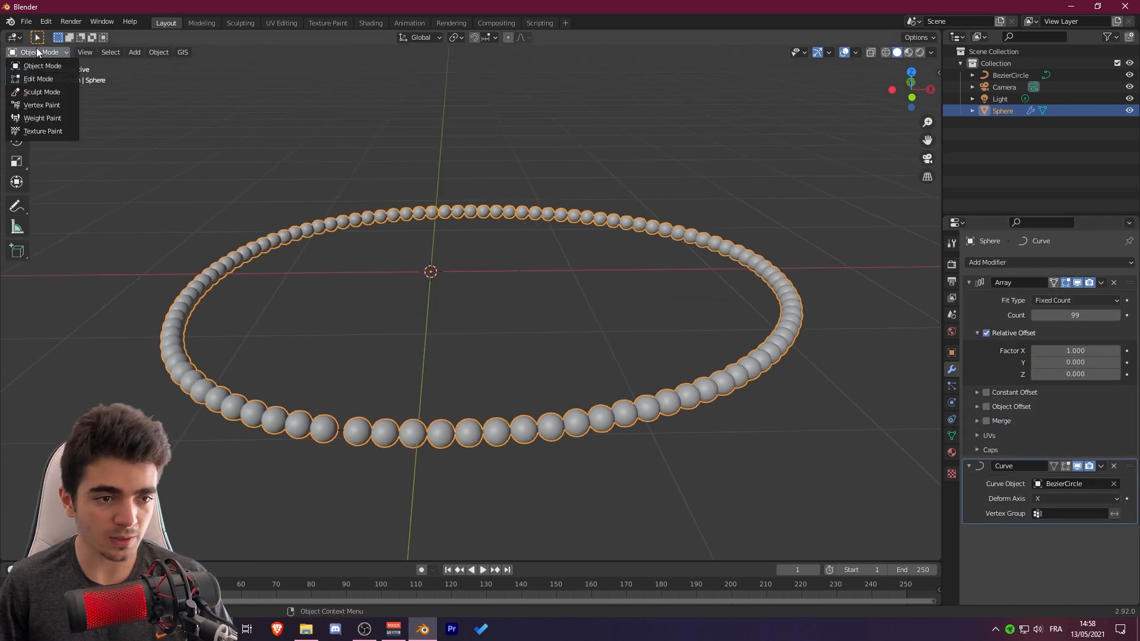
pyautogui.click(26, 82)
pyautogui.scroll(5, 362, 221)
pyautogui.keyDown('shift'); pyautogui.moveTo(369, 222); pyautogui.dragTo(511, 315, button='middle'); pyautogui.keyUp('shift')
pyautogui.scroll(6, 521, 323)
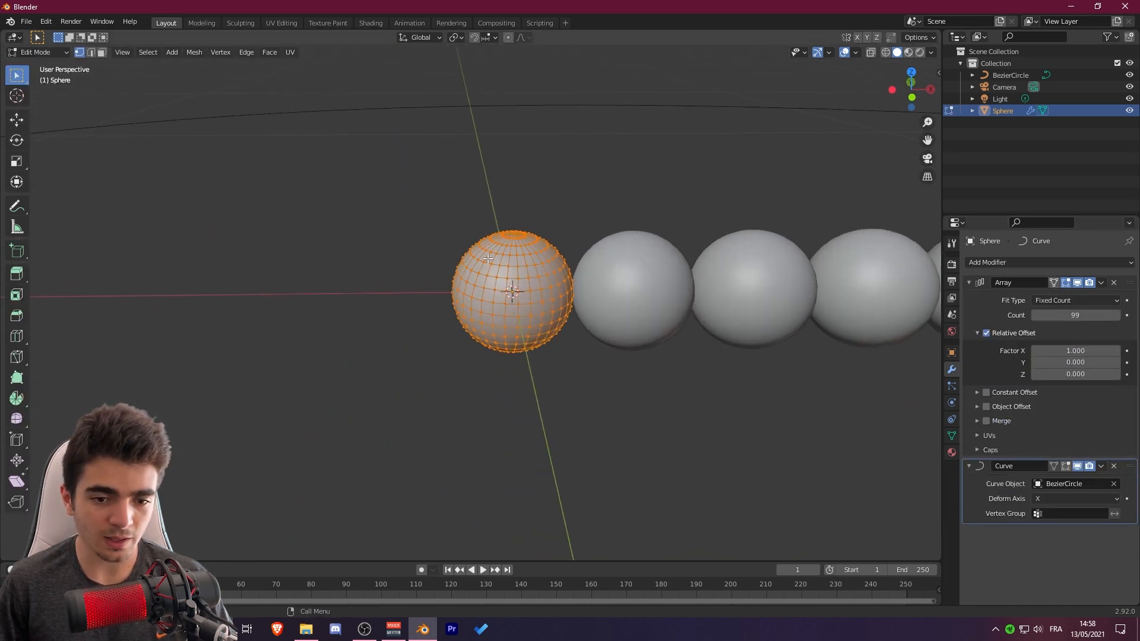
pyautogui.hotkey('alt', 'a')
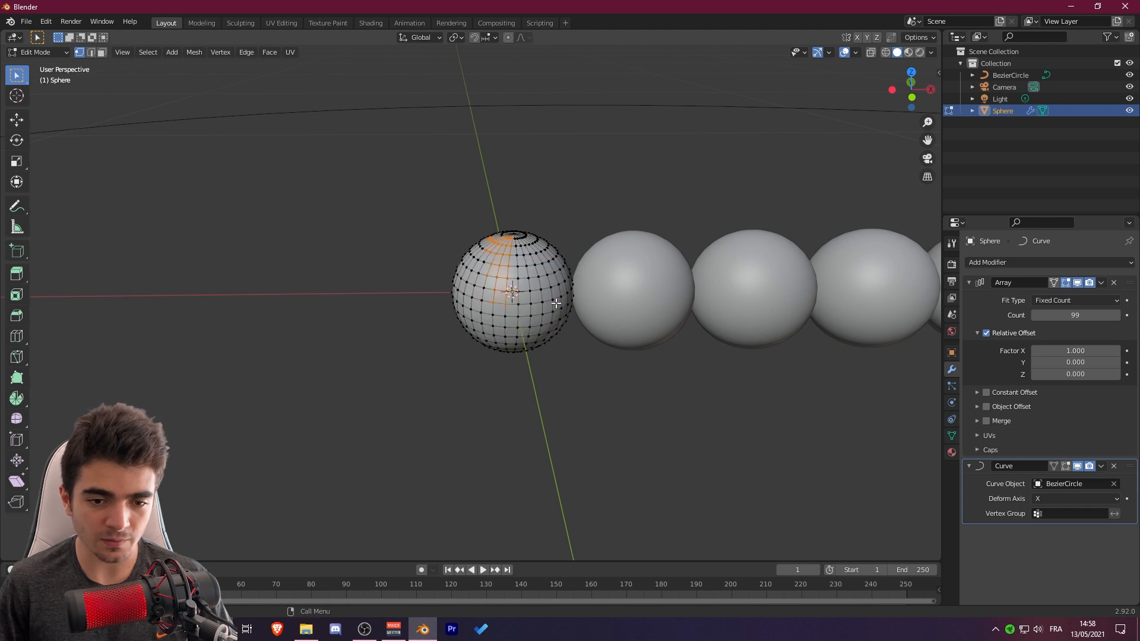
pyautogui.moveTo(539, 307); pyautogui.dragTo(548, 321)
pyautogui.moveTo(548, 322); pyautogui.dragTo(541, 291, button='middle')
pyautogui.press('g')
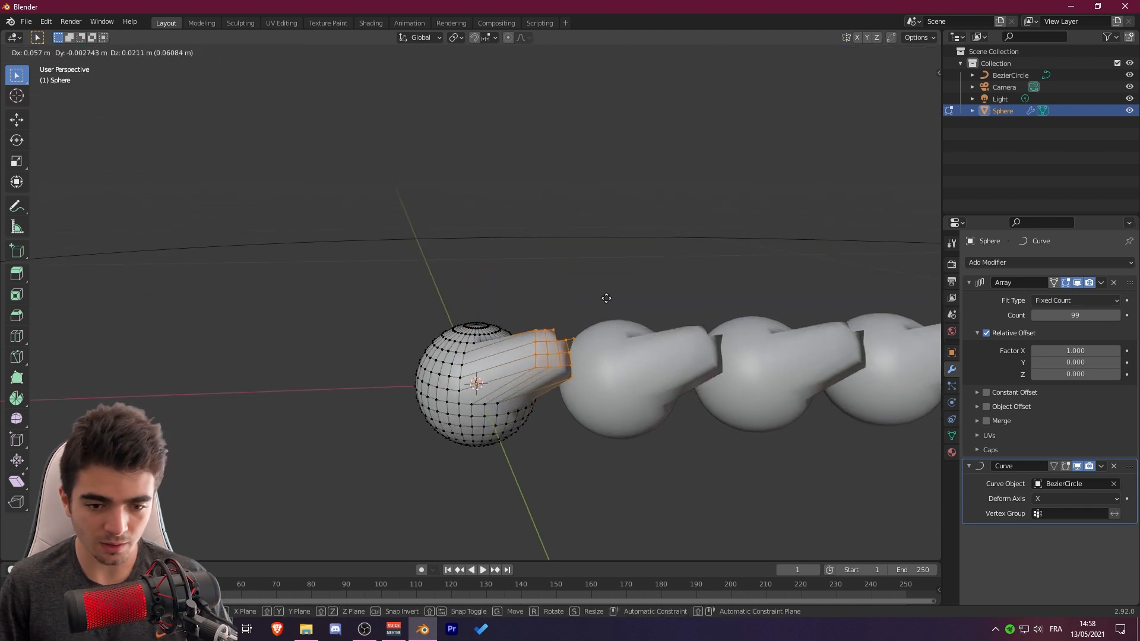
pyautogui.click(586, 223)
# Step: Undo the bead's vertex move and return to Object Mode
pyautogui.scroll(-10, 636, 311)
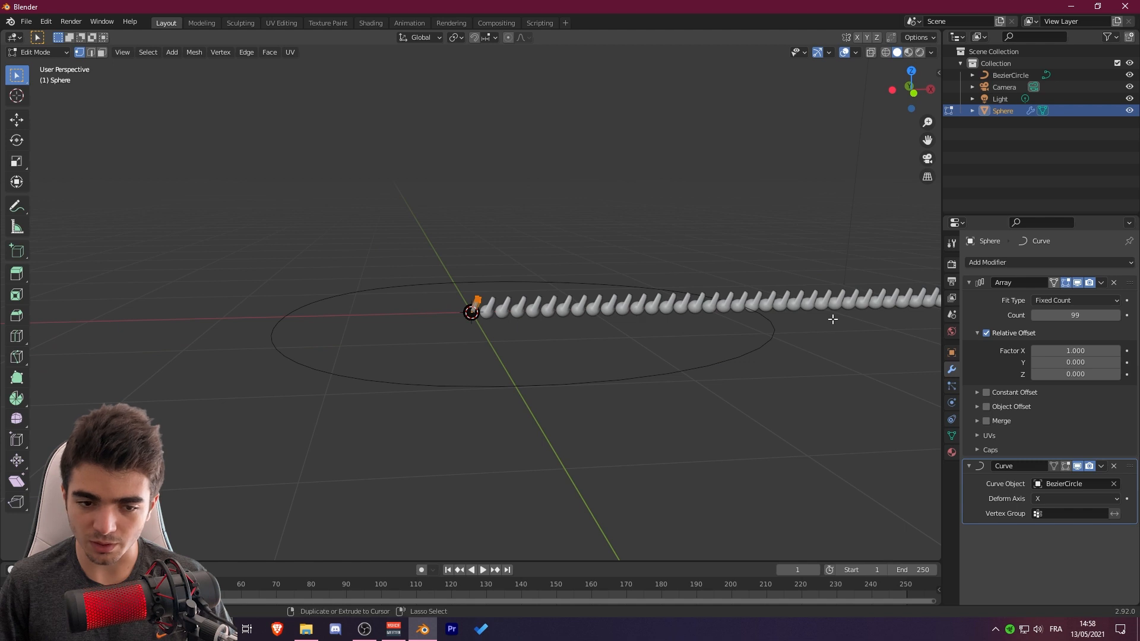
pyautogui.moveTo(832, 319); pyautogui.dragTo(796, 315, button='middle')
pyautogui.scroll(8, 637, 316)
pyautogui.press('Tab')
pyautogui.scroll(-8, 587, 305)
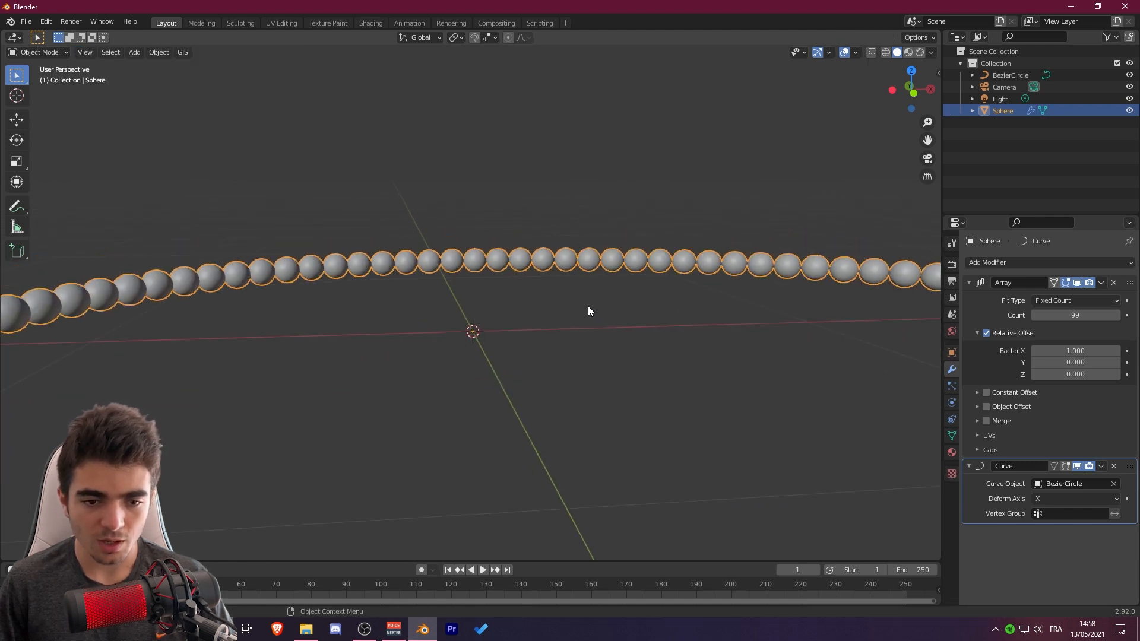
pyautogui.moveTo(588, 305); pyautogui.dragTo(600, 311, button='middle')
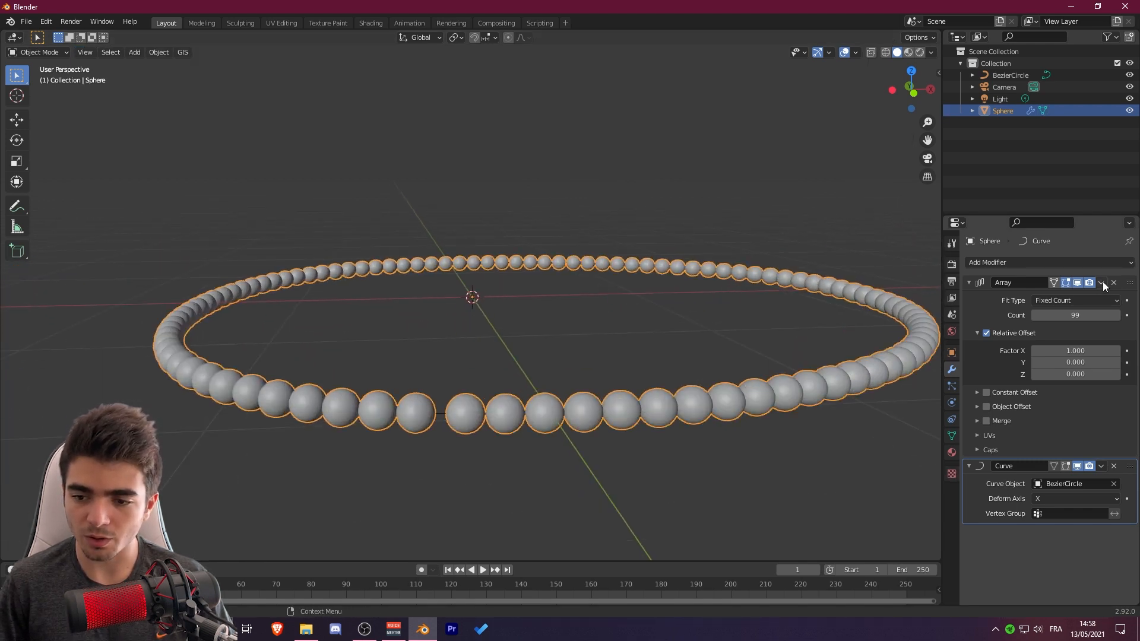
# Step: Apply the Array modifier and inspect the individual bead meshes in Edit Mode, ending in Object Mode
pyautogui.click(1102, 282)
pyautogui.click(1044, 297)
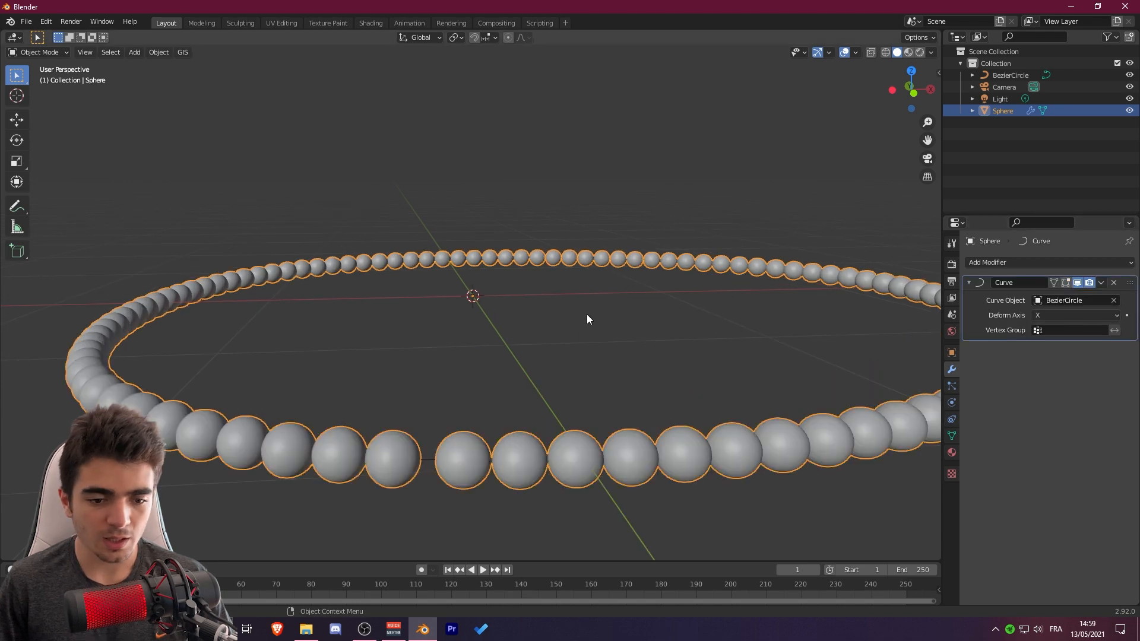
pyautogui.press('Tab')
pyautogui.scroll(5, 578, 314)
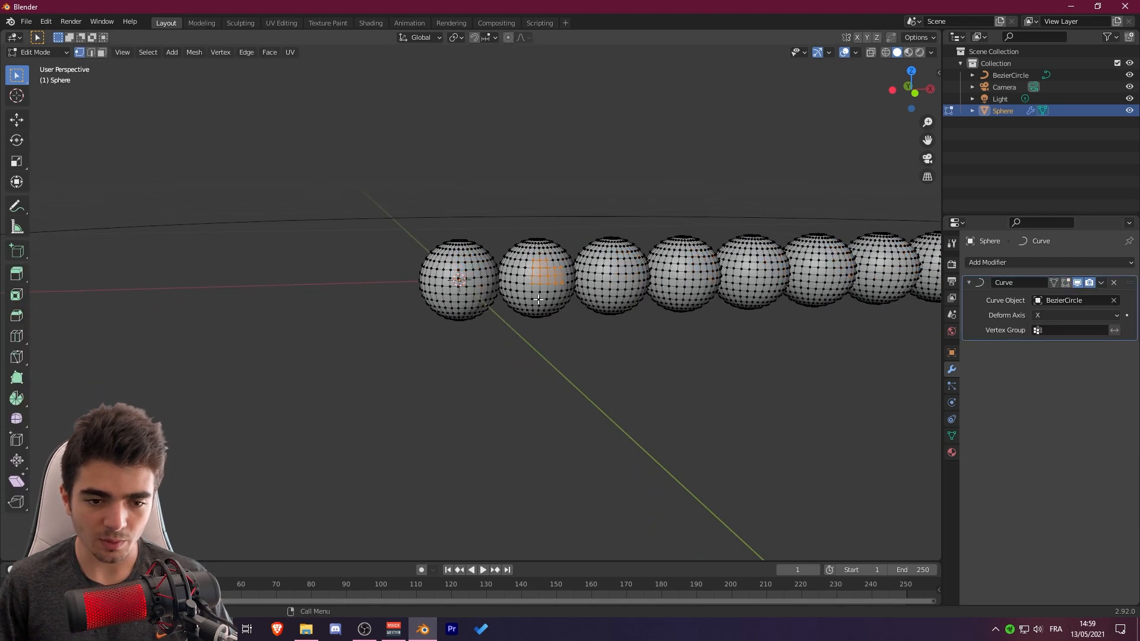
pyautogui.moveTo(538, 299); pyautogui.dragTo(559, 292, button='middle')
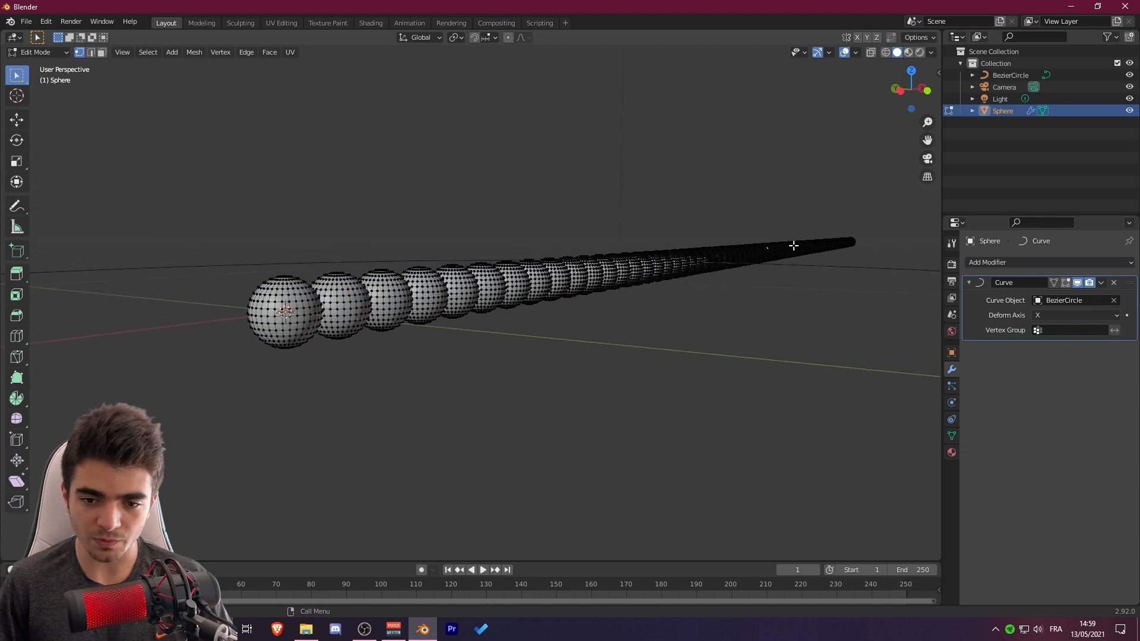
pyautogui.scroll(-5, 683, 344)
pyautogui.moveTo(682, 347); pyautogui.dragTo(499, 300, button='middle')
pyautogui.press('Tab')
pyautogui.scroll(2, 572, 349)
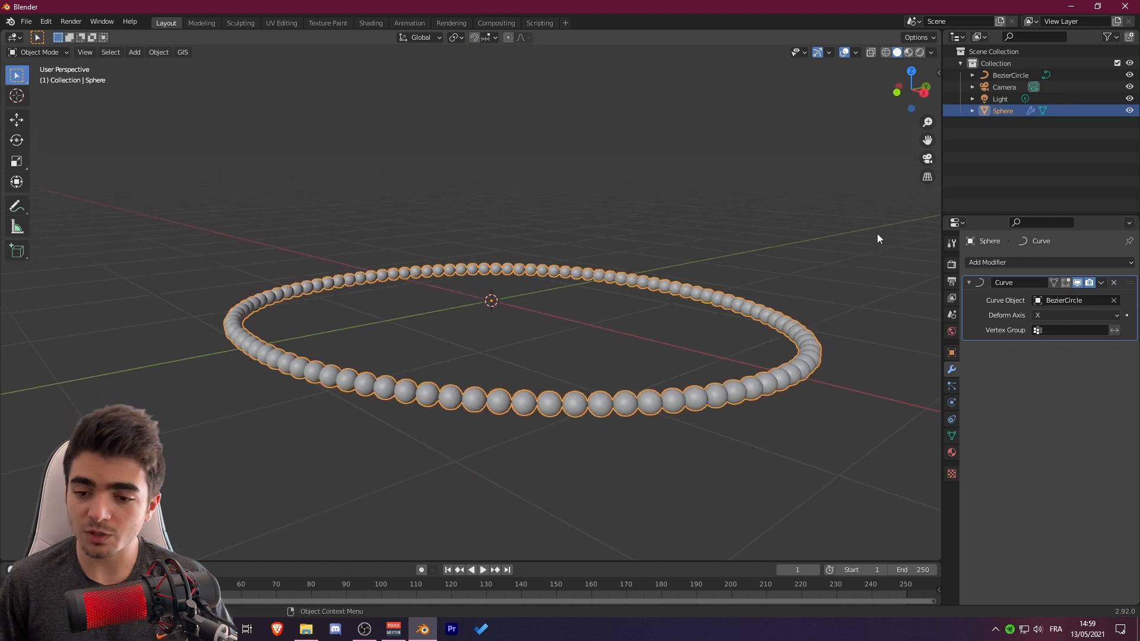
# Step: Open the materialiq Summon Material dialog for the bead object
pyautogui.click(951, 452)
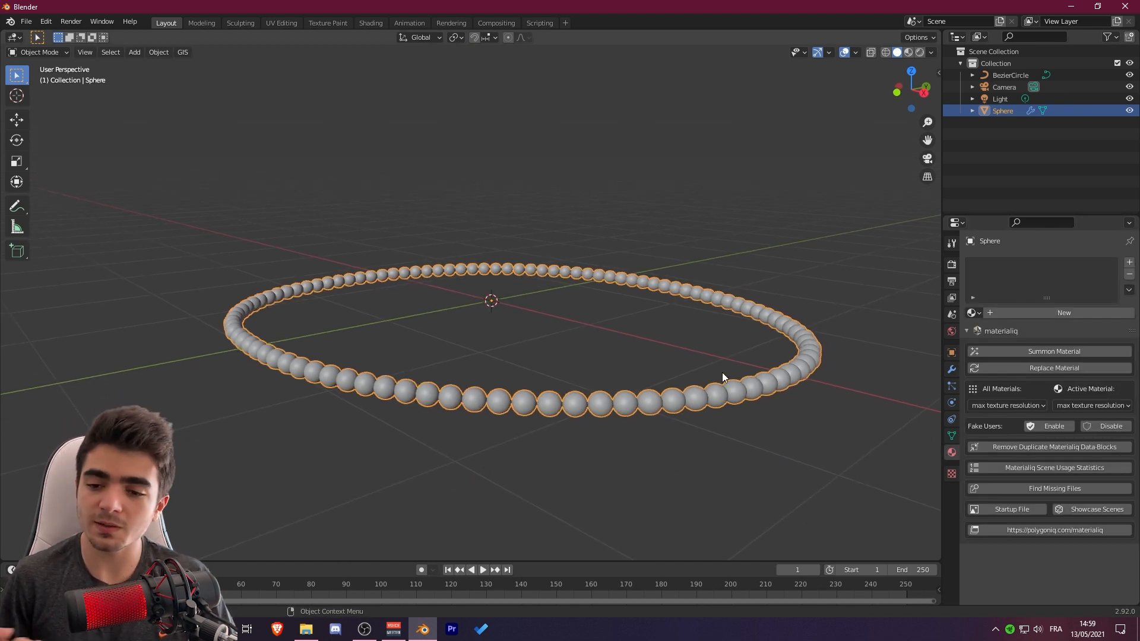
pyautogui.click(981, 330)
pyautogui.click(986, 330)
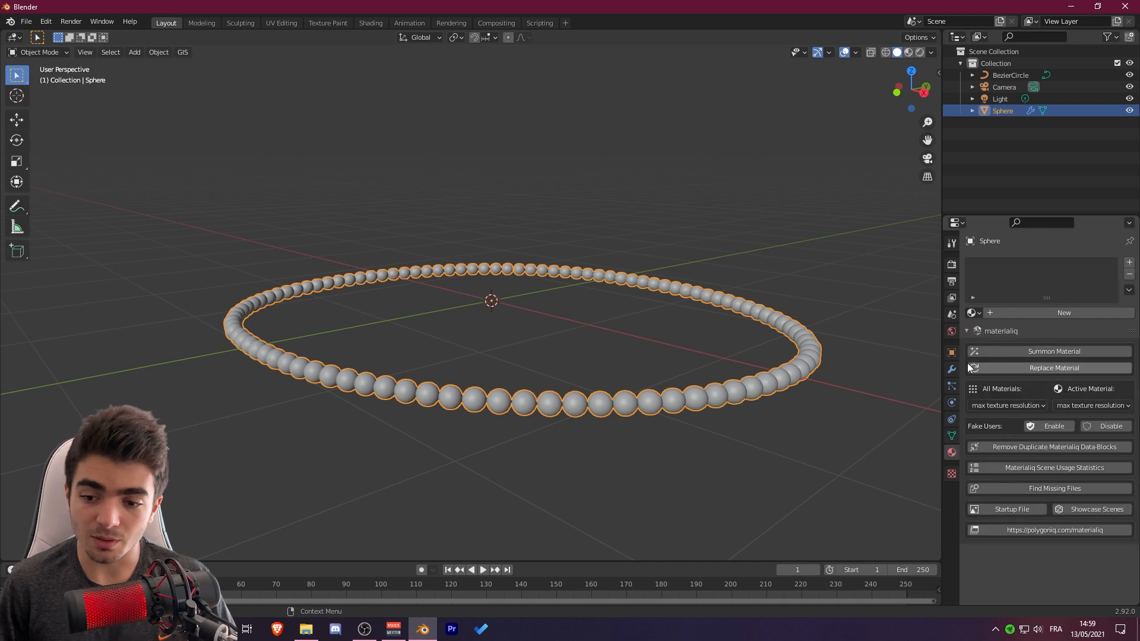
pyautogui.click(1005, 352)
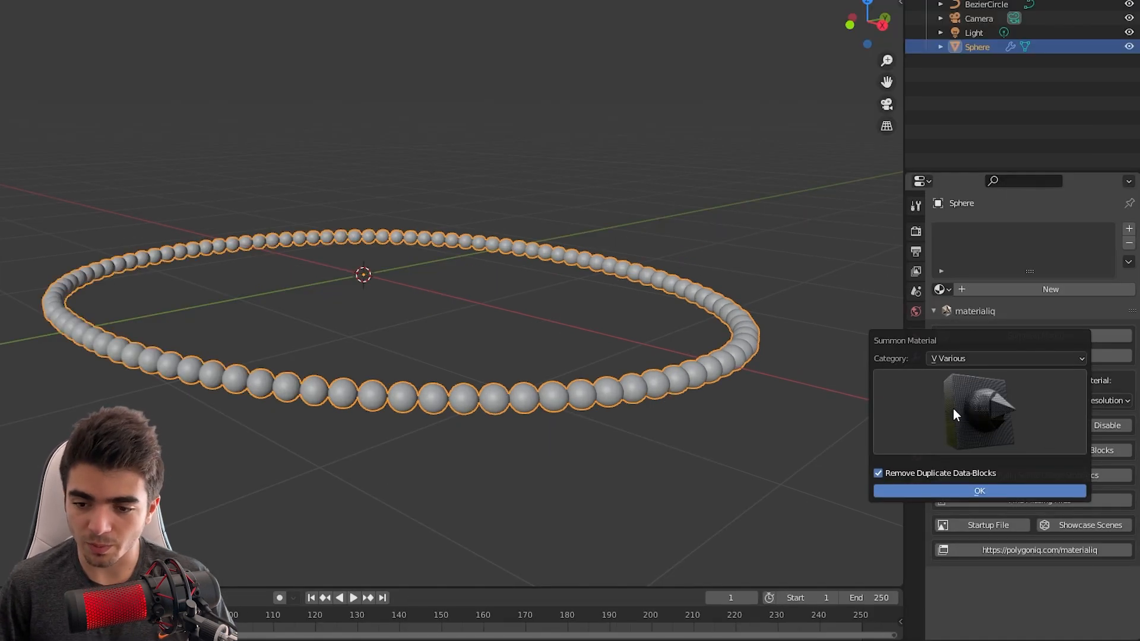
# Step: Browse the Concrete and Steel / Metal categories of the material library
pyautogui.click(983, 410)
pyautogui.click(944, 358)
pyautogui.click(960, 383)
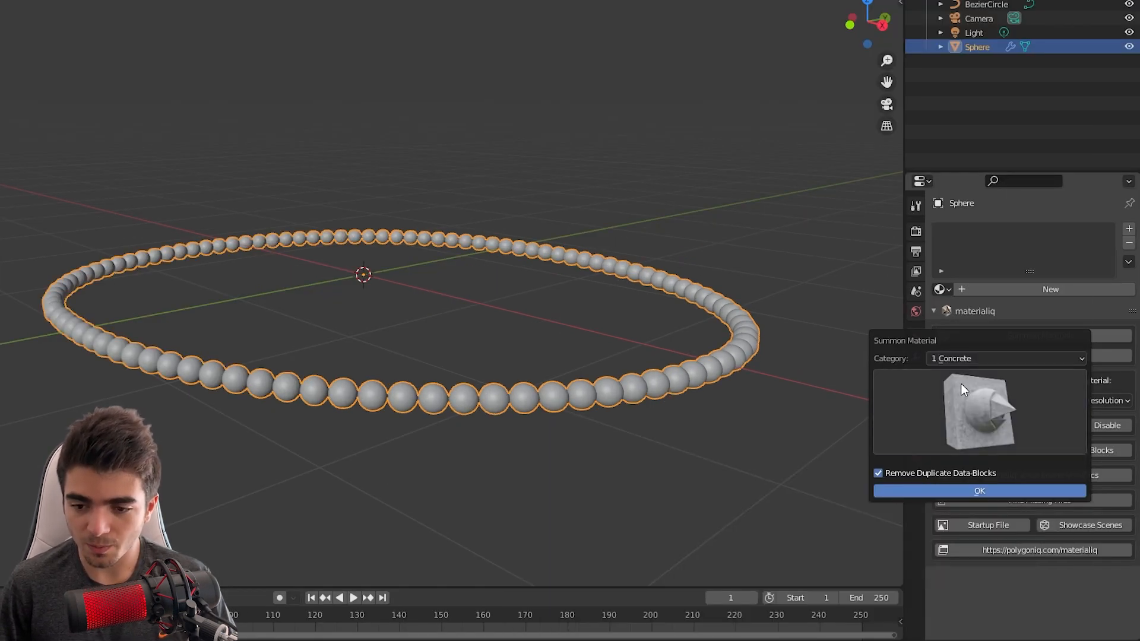
pyautogui.click(960, 383)
pyautogui.click(953, 352)
pyautogui.click(956, 375)
pyautogui.click(957, 396)
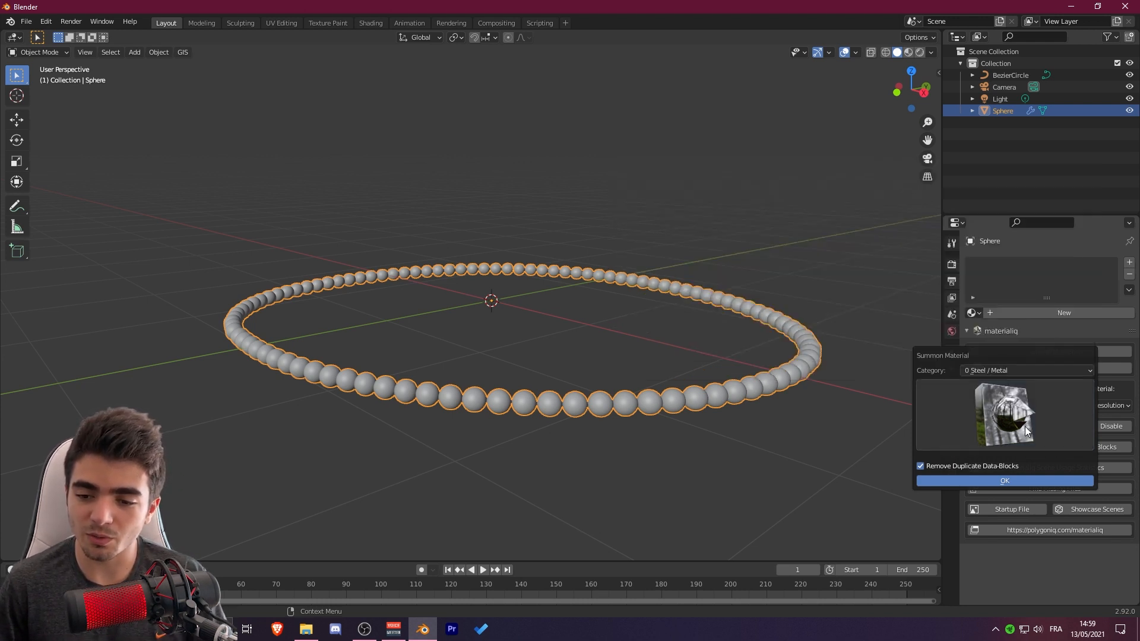
# Step: Assign the 3O_Marble_Calacatta_Oro_mqm material from the 3 Stone / Rock / Marble category to the beads
pyautogui.click(996, 371)
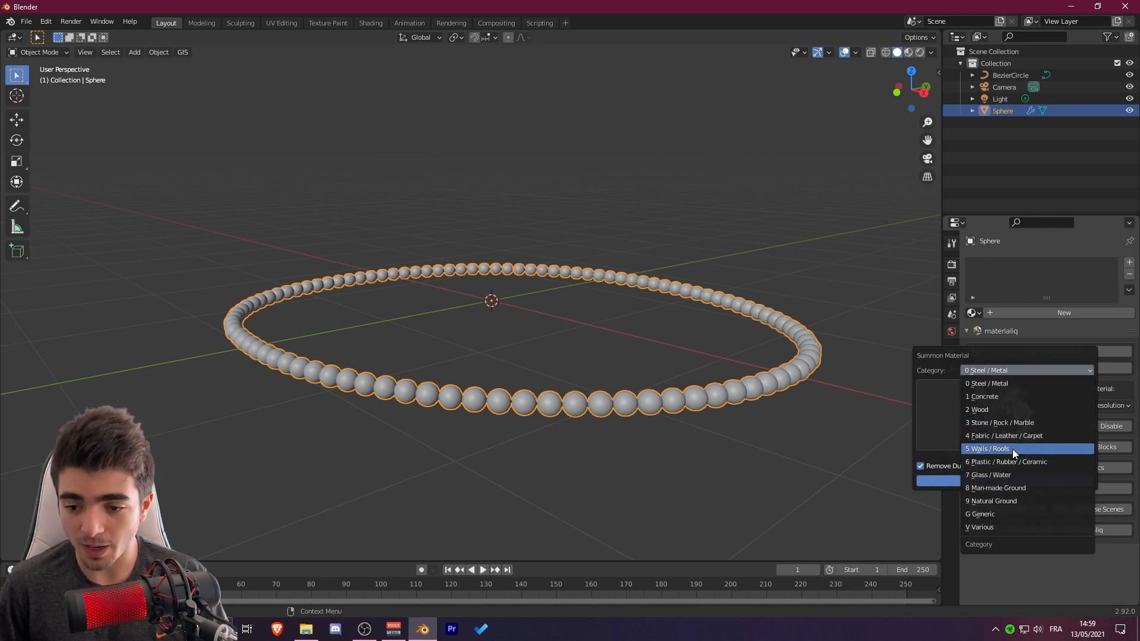
pyautogui.click(1012, 422)
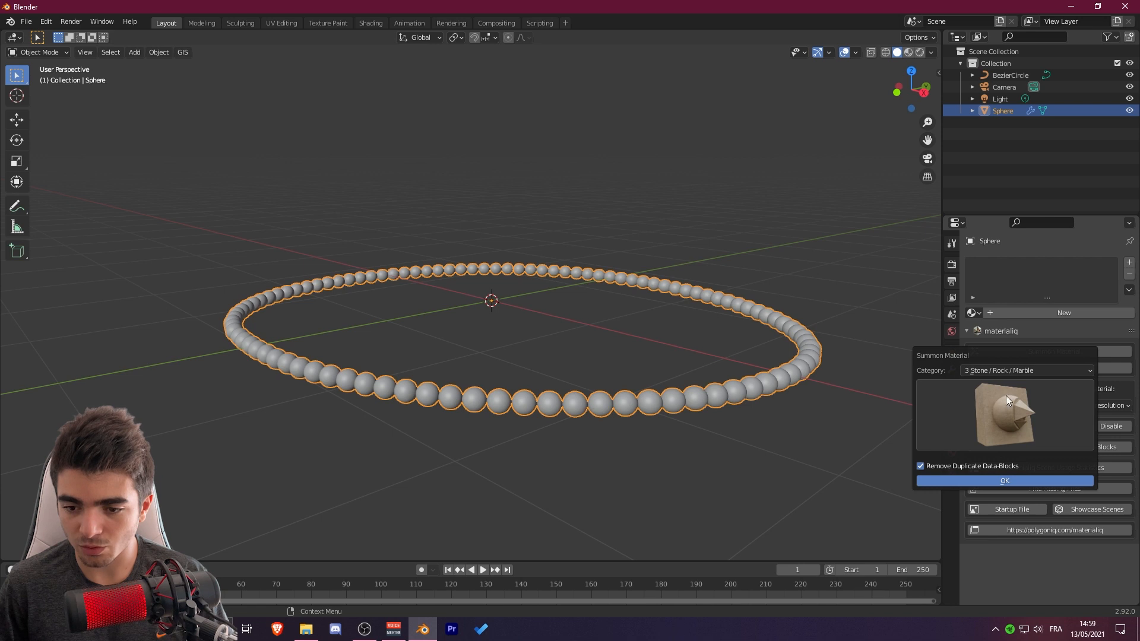
pyautogui.click(1006, 395)
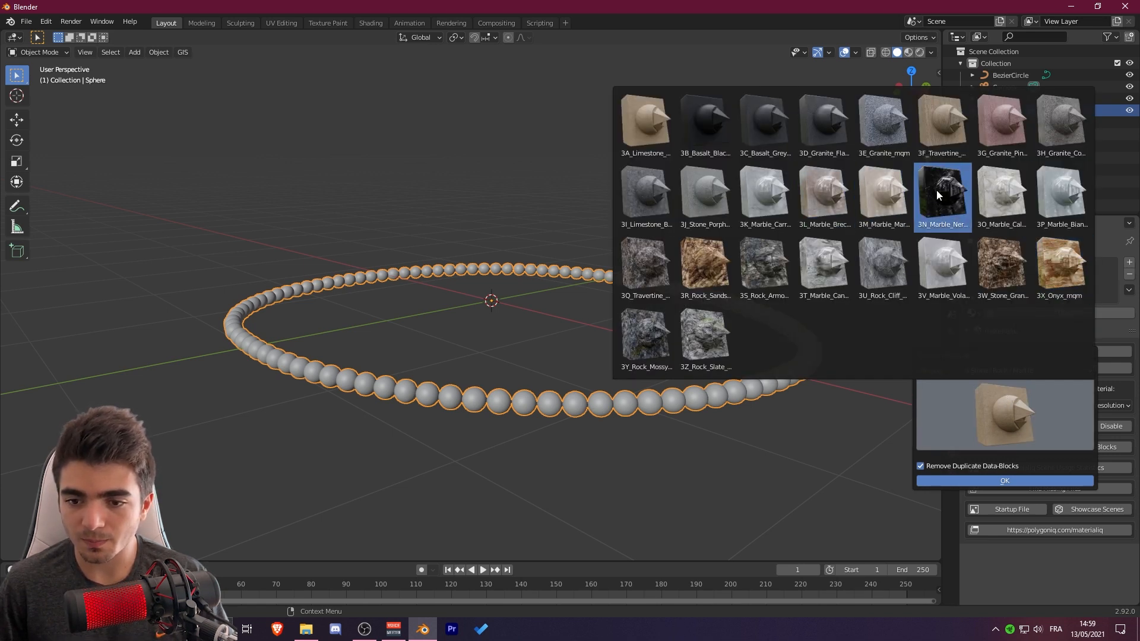
pyautogui.click(1001, 200)
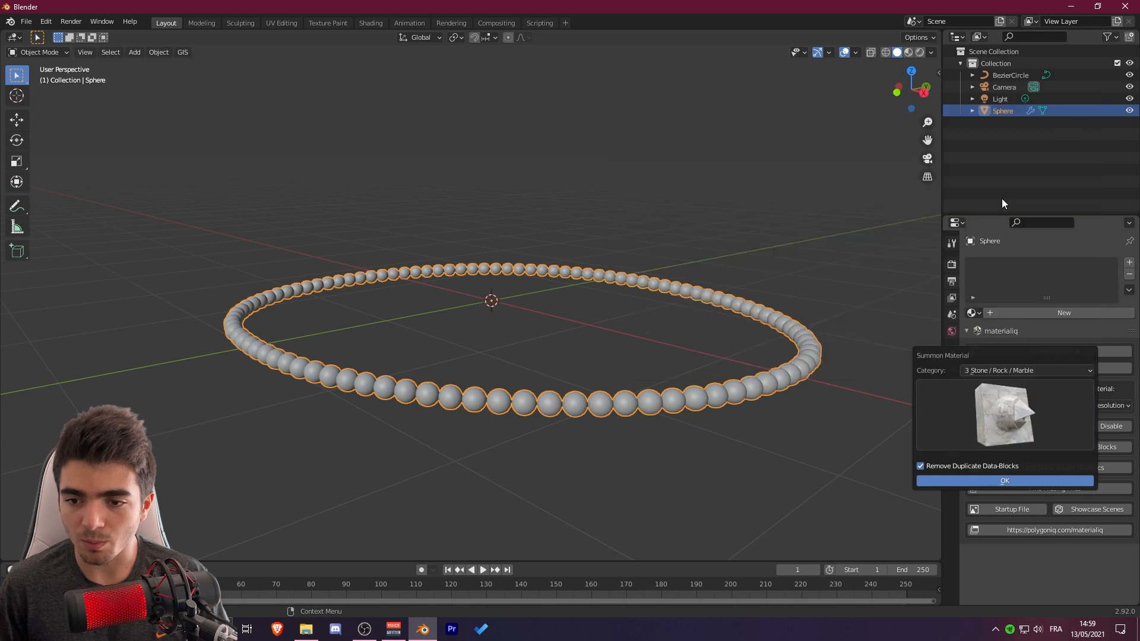
pyautogui.click(989, 480)
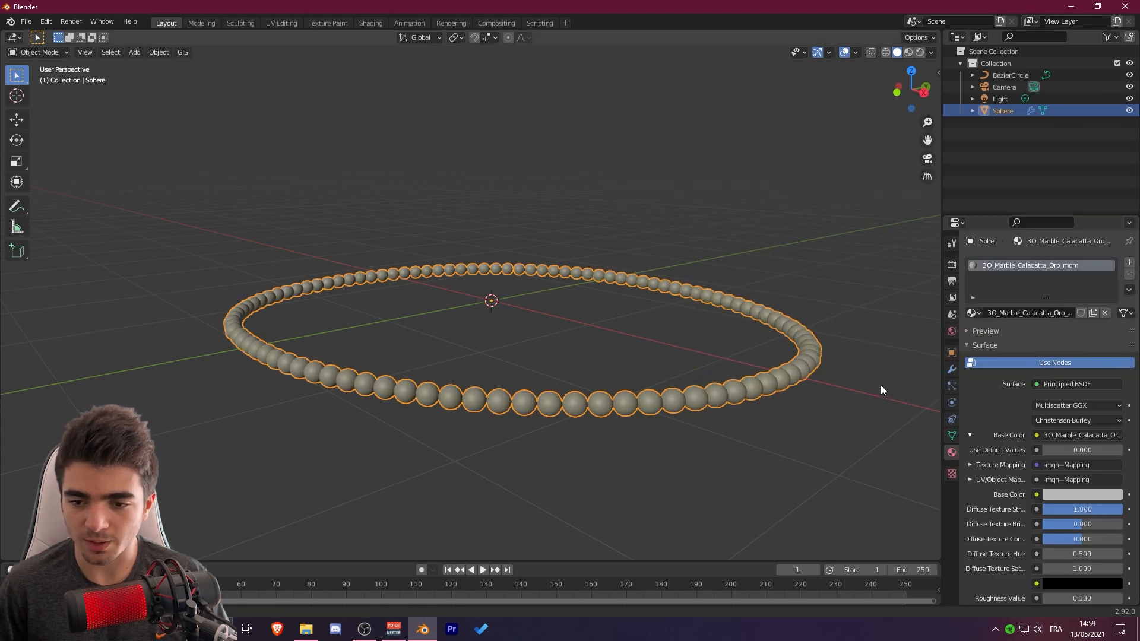
# Step: Switch the viewport to rendered shading and deselect the bracelet
pyautogui.moveTo(881, 389); pyautogui.dragTo(921, 287, button='middle')
pyautogui.click(919, 52)
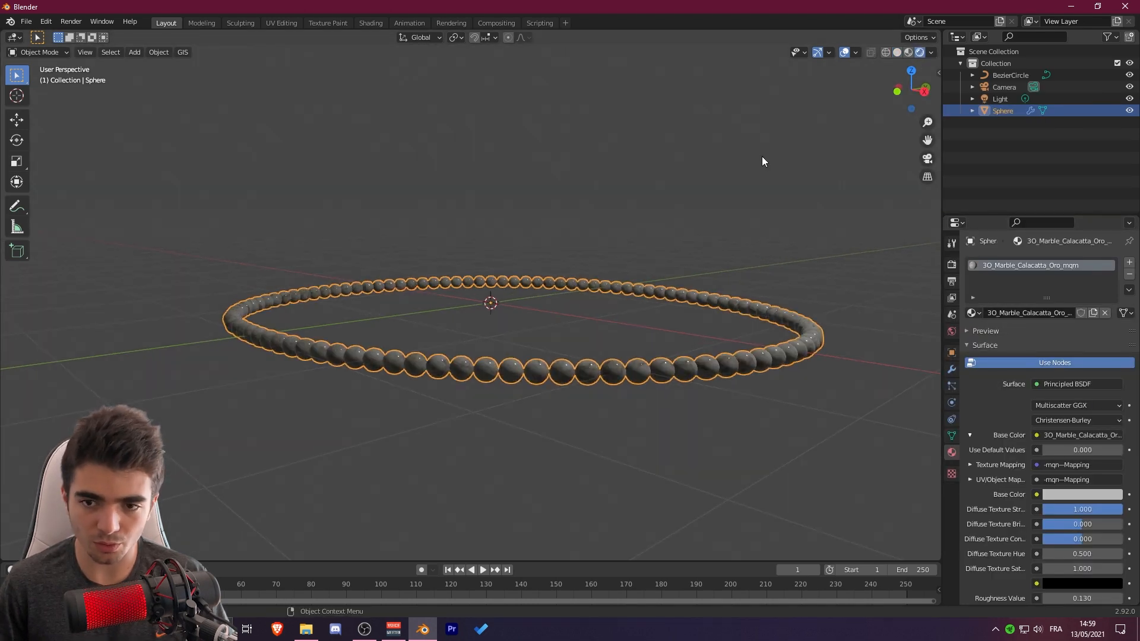
pyautogui.click(762, 158)
# Step: Examine the marble texture on the beads up close and around the whole bracelet
pyautogui.scroll(5, 622, 406)
pyautogui.moveTo(736, 399); pyautogui.dragTo(627, 265, button='middle')
pyautogui.scroll(-1, 617, 279)
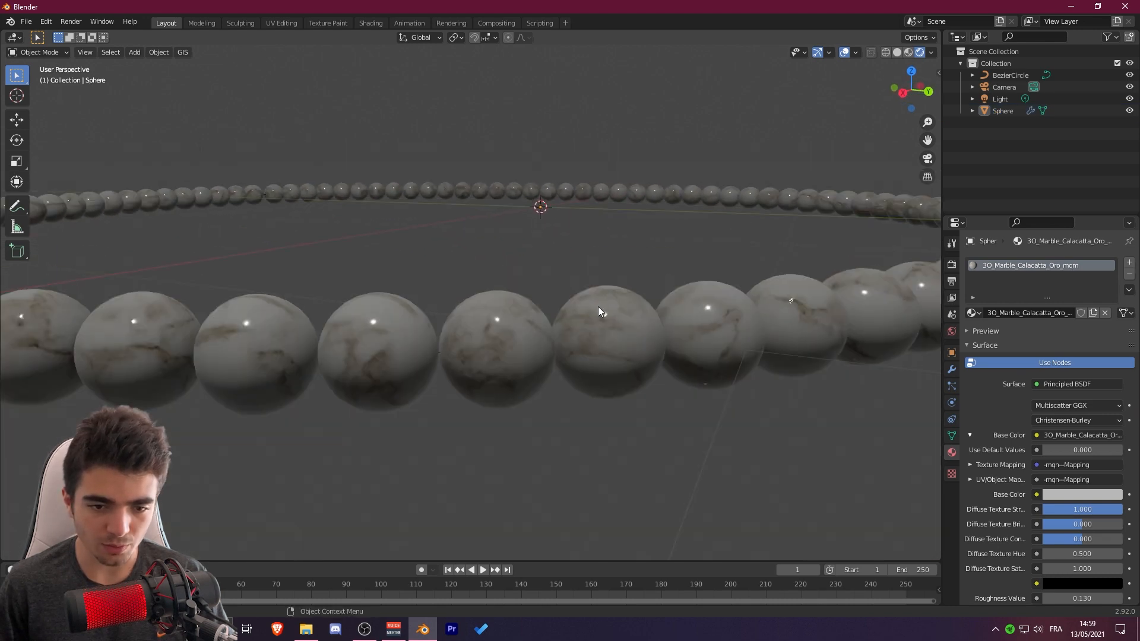
pyautogui.scroll(-4, 597, 306)
pyautogui.scroll(3, 558, 304)
pyautogui.moveTo(535, 312); pyautogui.dragTo(641, 351, button='middle')
pyautogui.scroll(-4, 637, 319)
pyautogui.scroll(-2, 622, 377)
pyautogui.scroll(2, 629, 370)
# Step: Move BezierCircle's control point on the positive Y side about 0.5 m upward in Edit Mode, then return to Object Mode
pyautogui.click(760, 326)
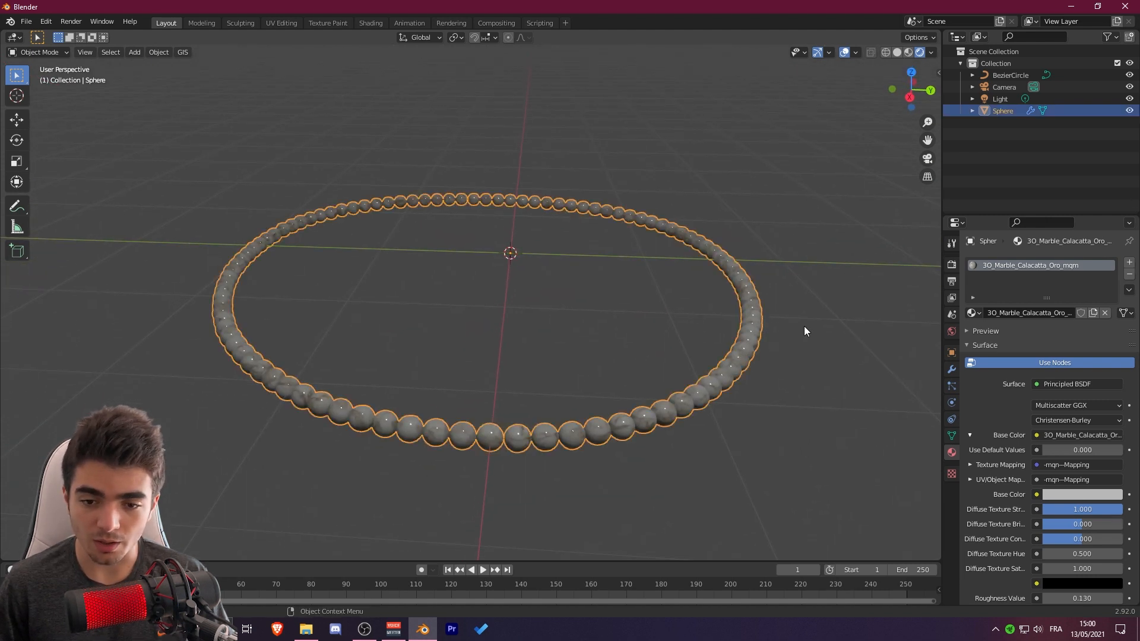
pyautogui.click(754, 317)
pyautogui.press('Tab')
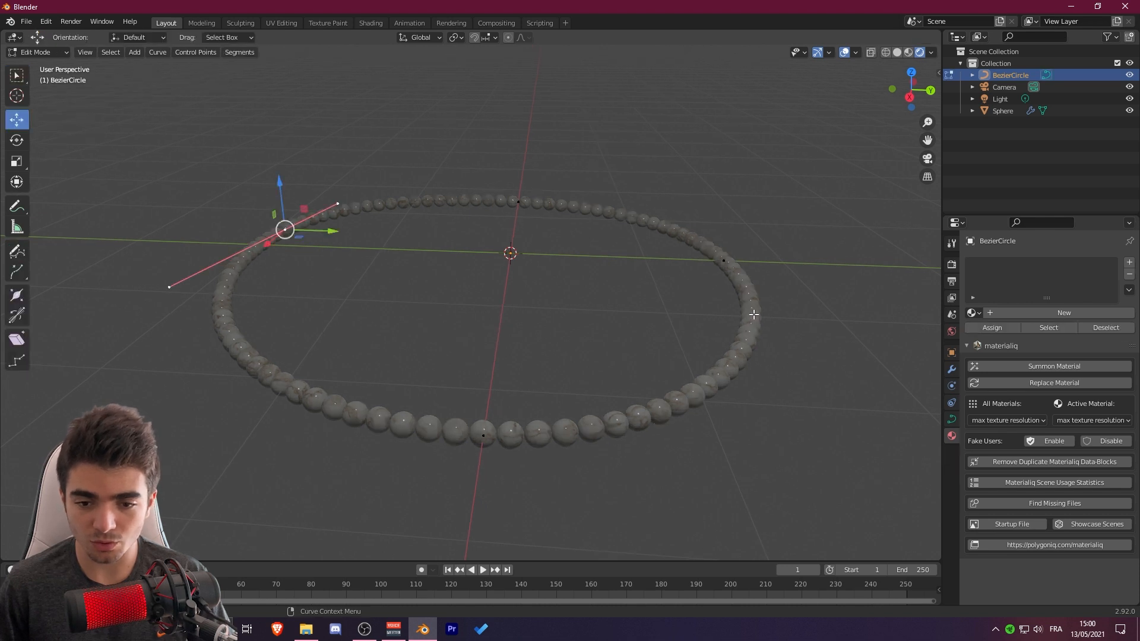
pyautogui.click(723, 260)
pyautogui.moveTo(723, 262); pyautogui.dragTo(711, 311, button='middle')
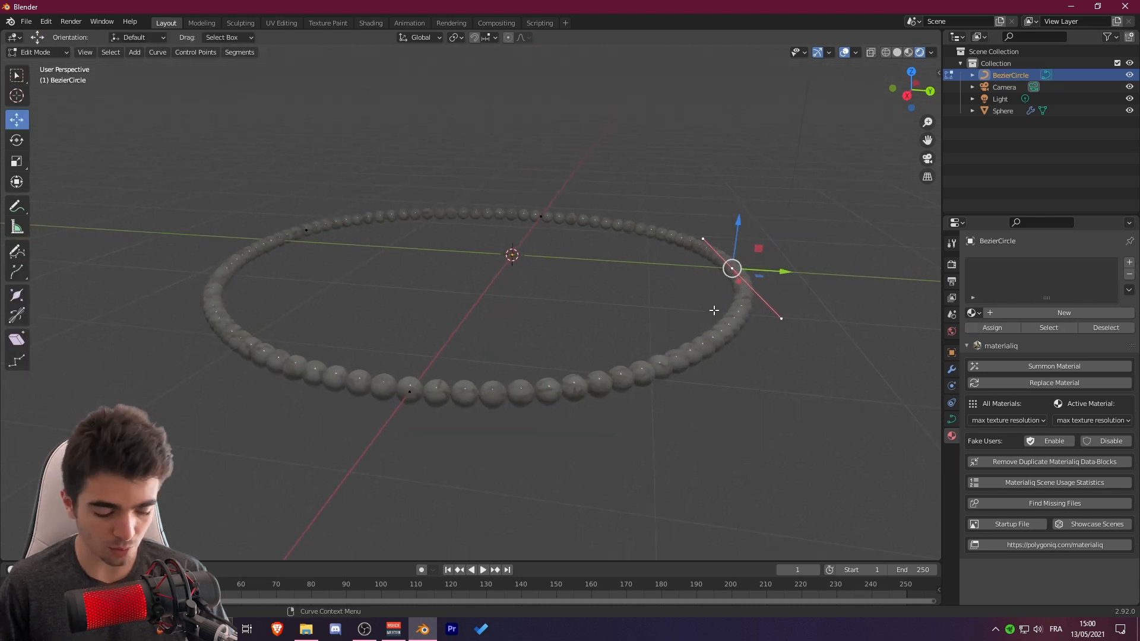
pyautogui.press('g')
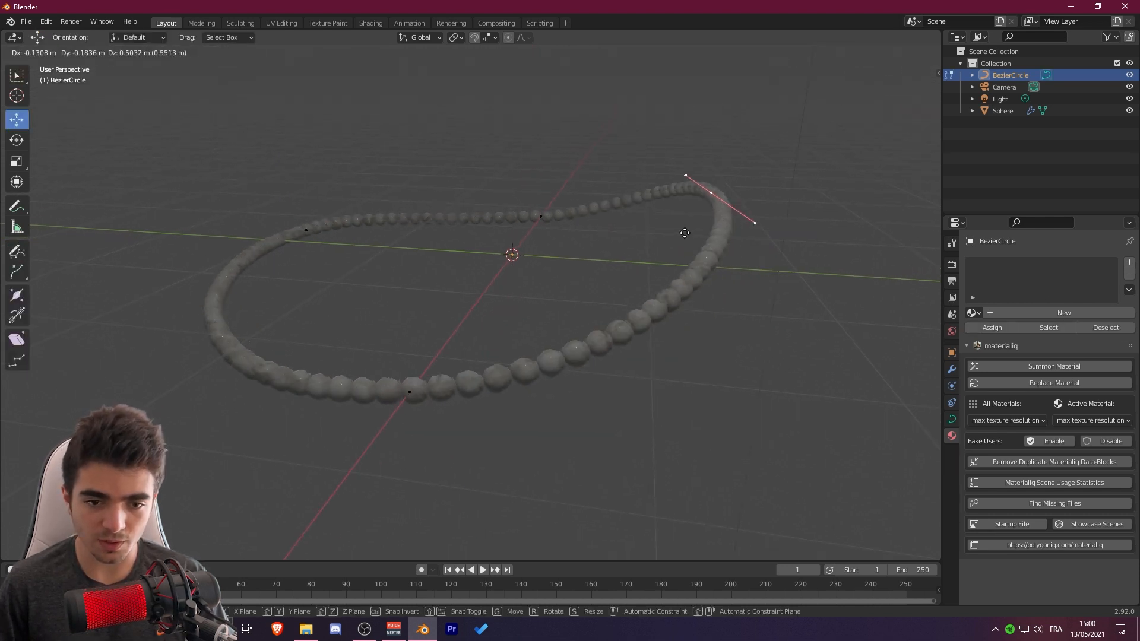
pyautogui.click(687, 232)
pyautogui.press('Tab')
pyautogui.moveTo(575, 246); pyautogui.dragTo(722, 241, button='middle')
pyautogui.moveTo(408, 158); pyautogui.dragTo(636, 286, button='middle')
pyautogui.moveTo(532, 295); pyautogui.dragTo(575, 293, button='middle')
pyautogui.scroll(-3, 600, 292)
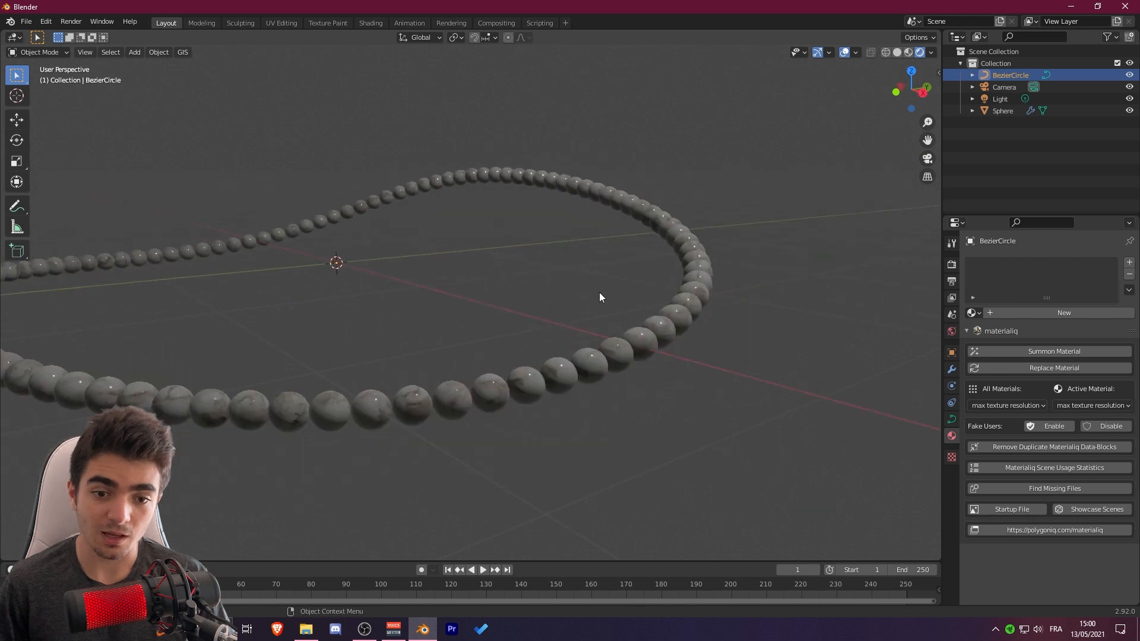